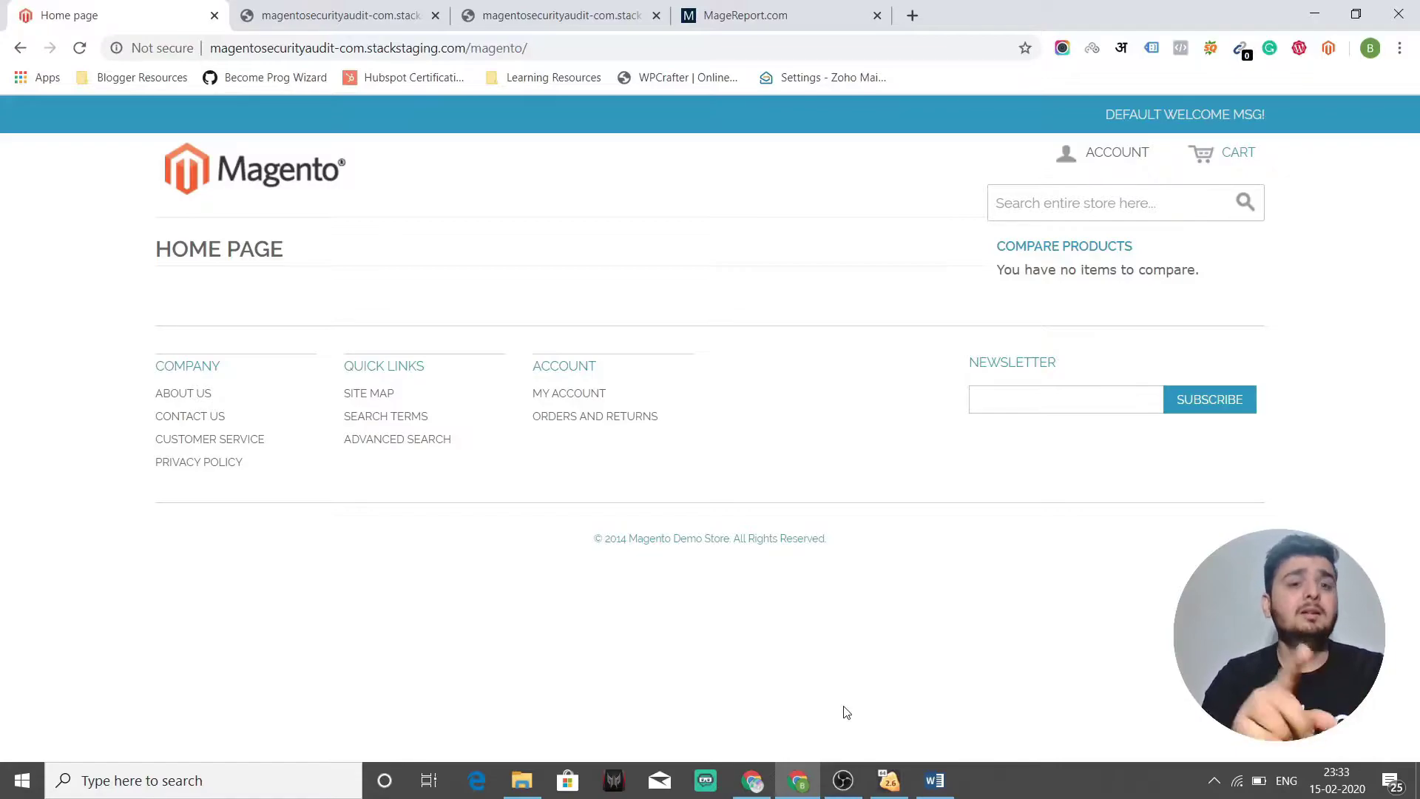
Append 'admin' to the store's magento/ address, then switch to the Reconnaissance & Scanning slides
left_click(580, 46)
left_click(581, 46)
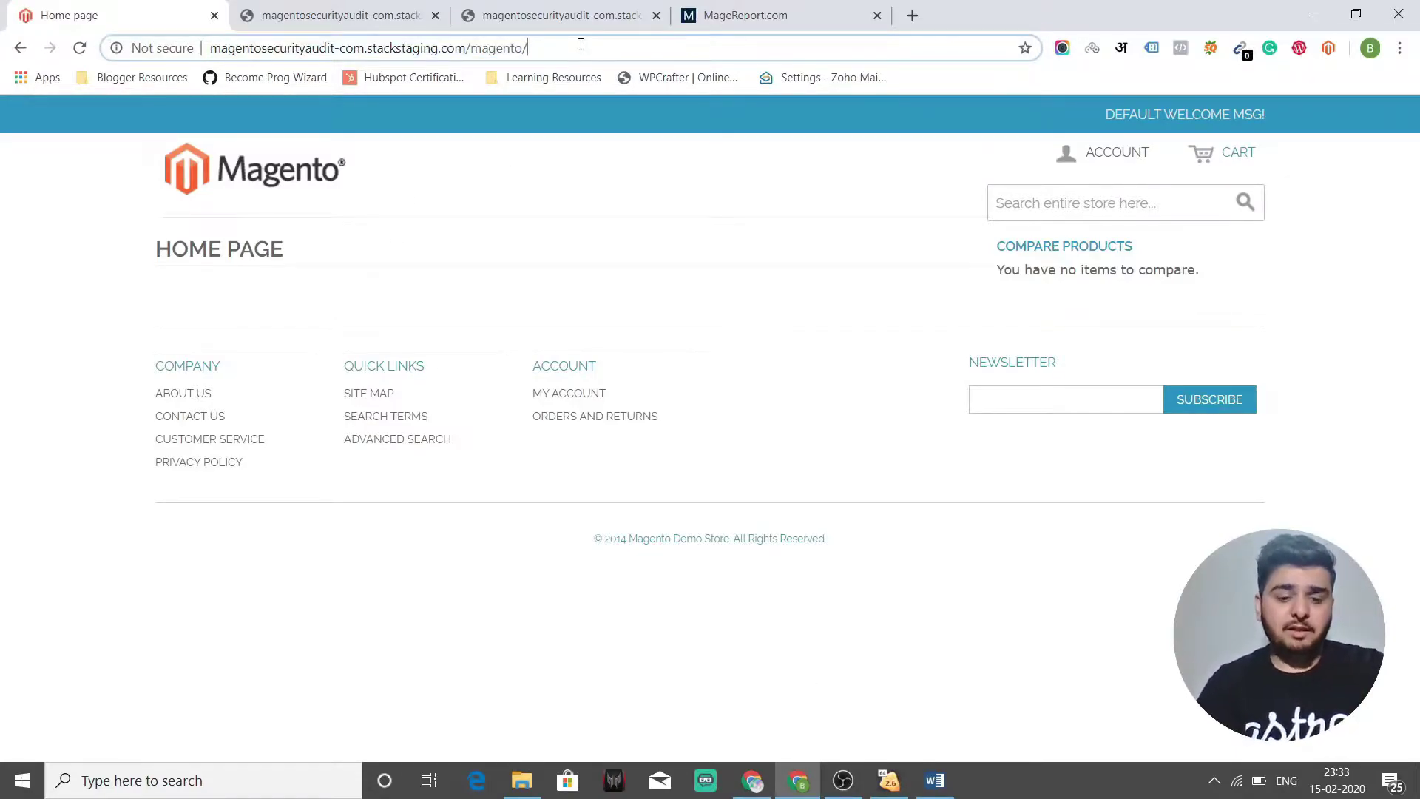
type("admin")
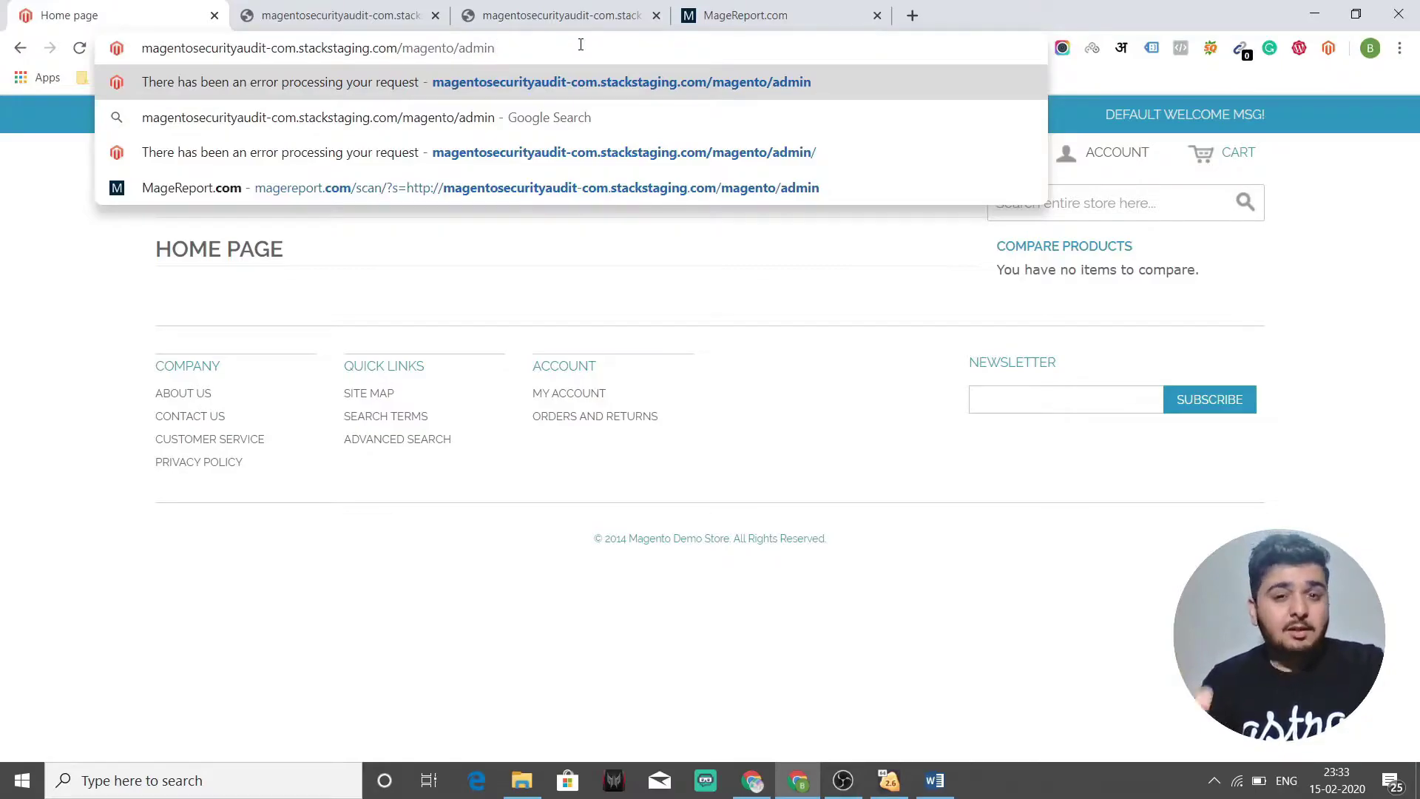
key("alt+Tab")
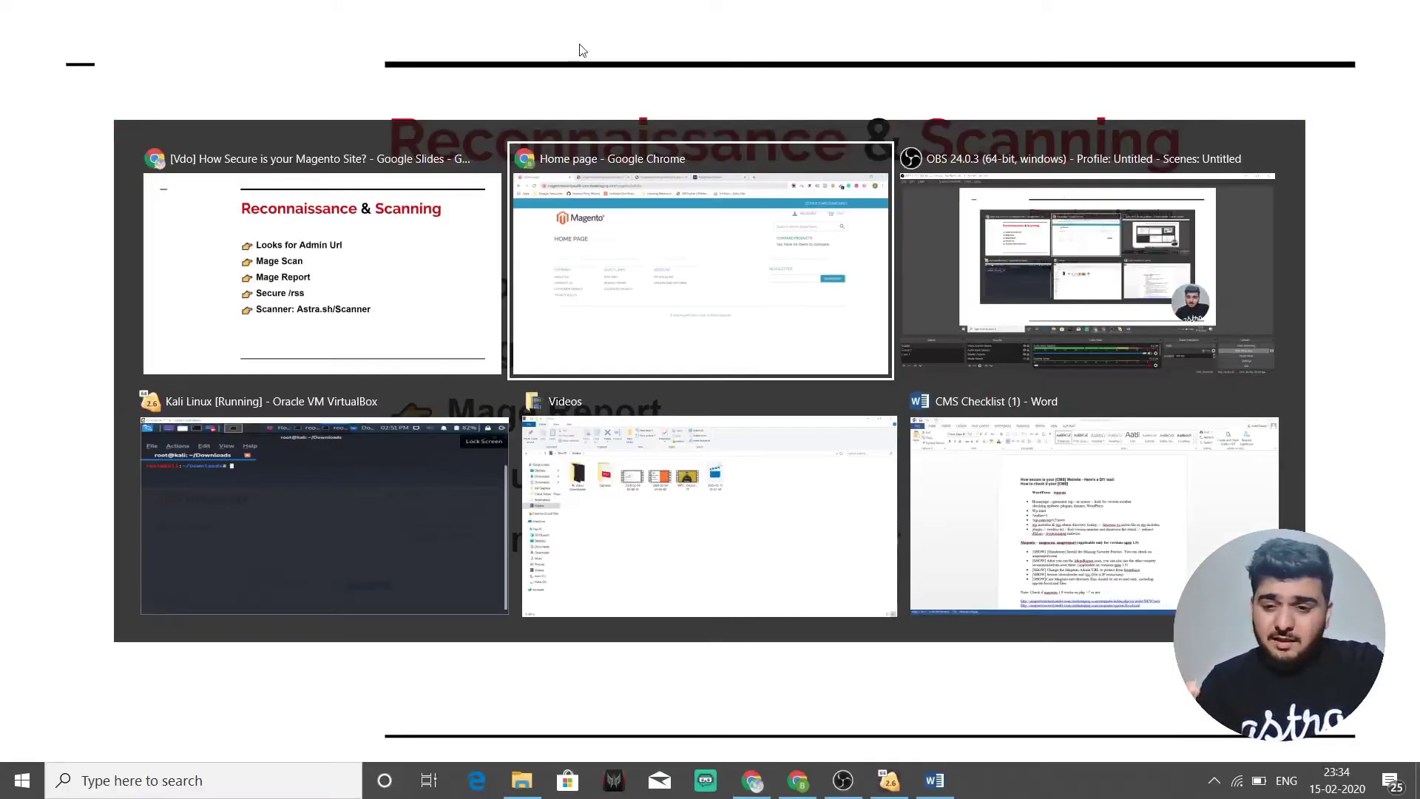
Rerun 'php magescan.phar scan:all' on the store in Kali, detecting Community 1.9.0.0/1.9.0.1 and no modules
key("Tab")
key("Tab")
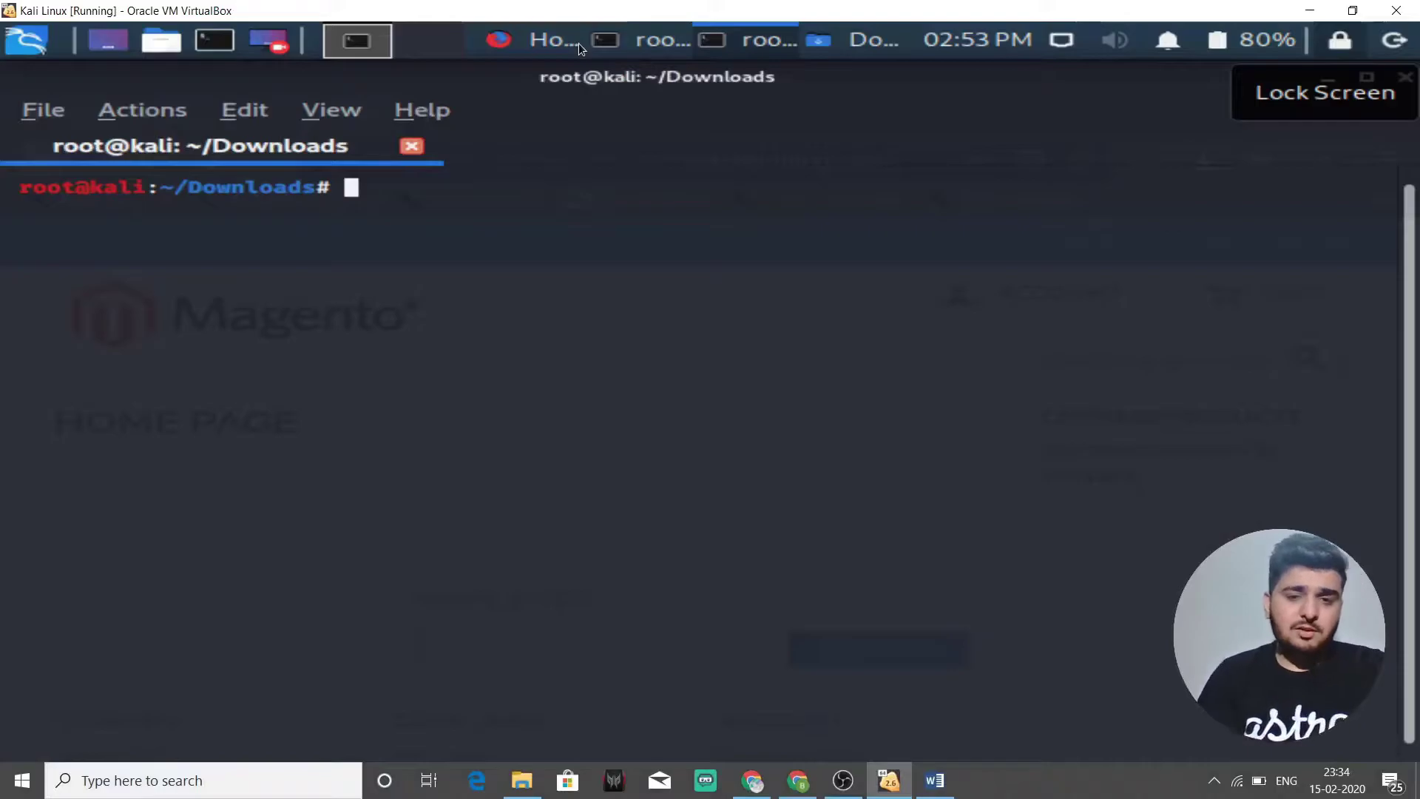
left_click(579, 43)
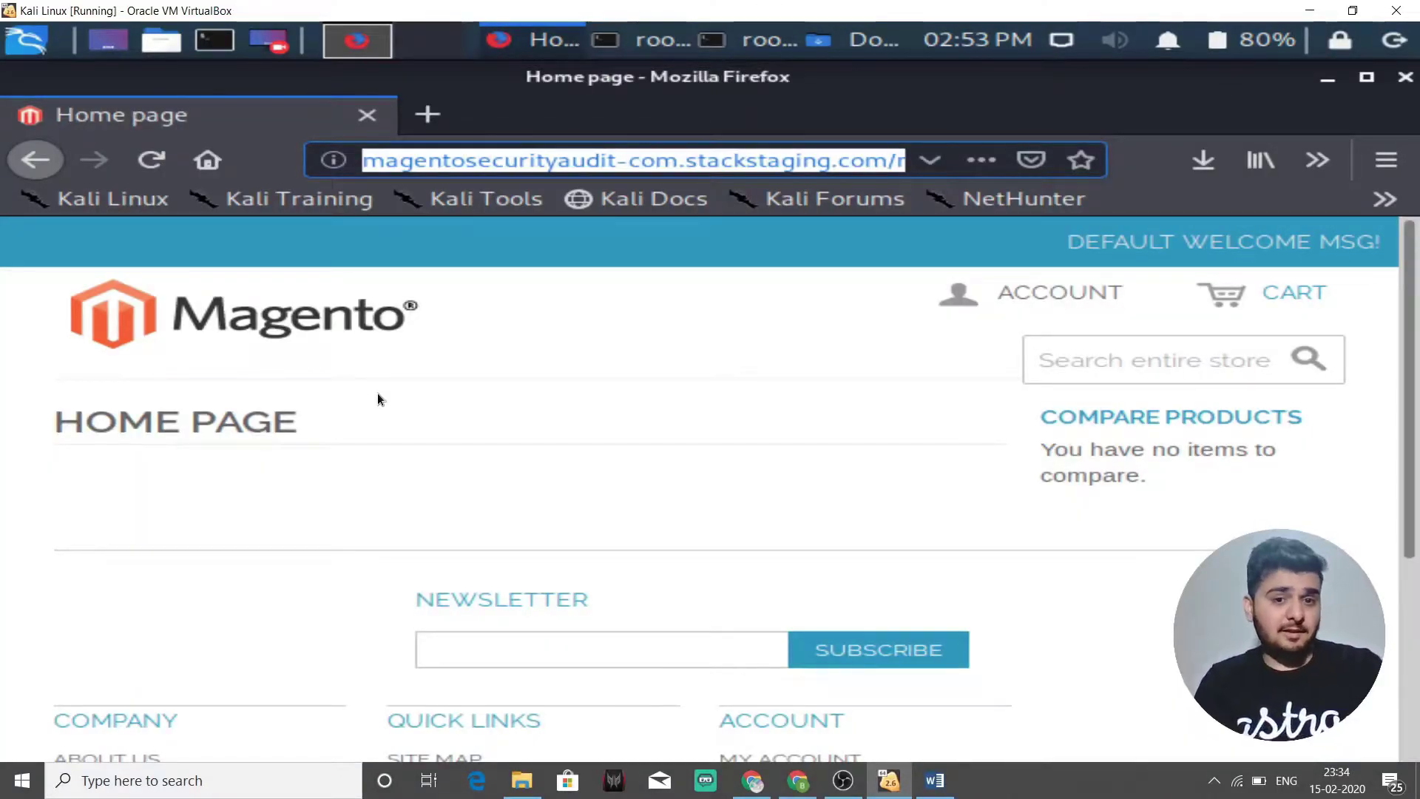
key("alt+Tab")
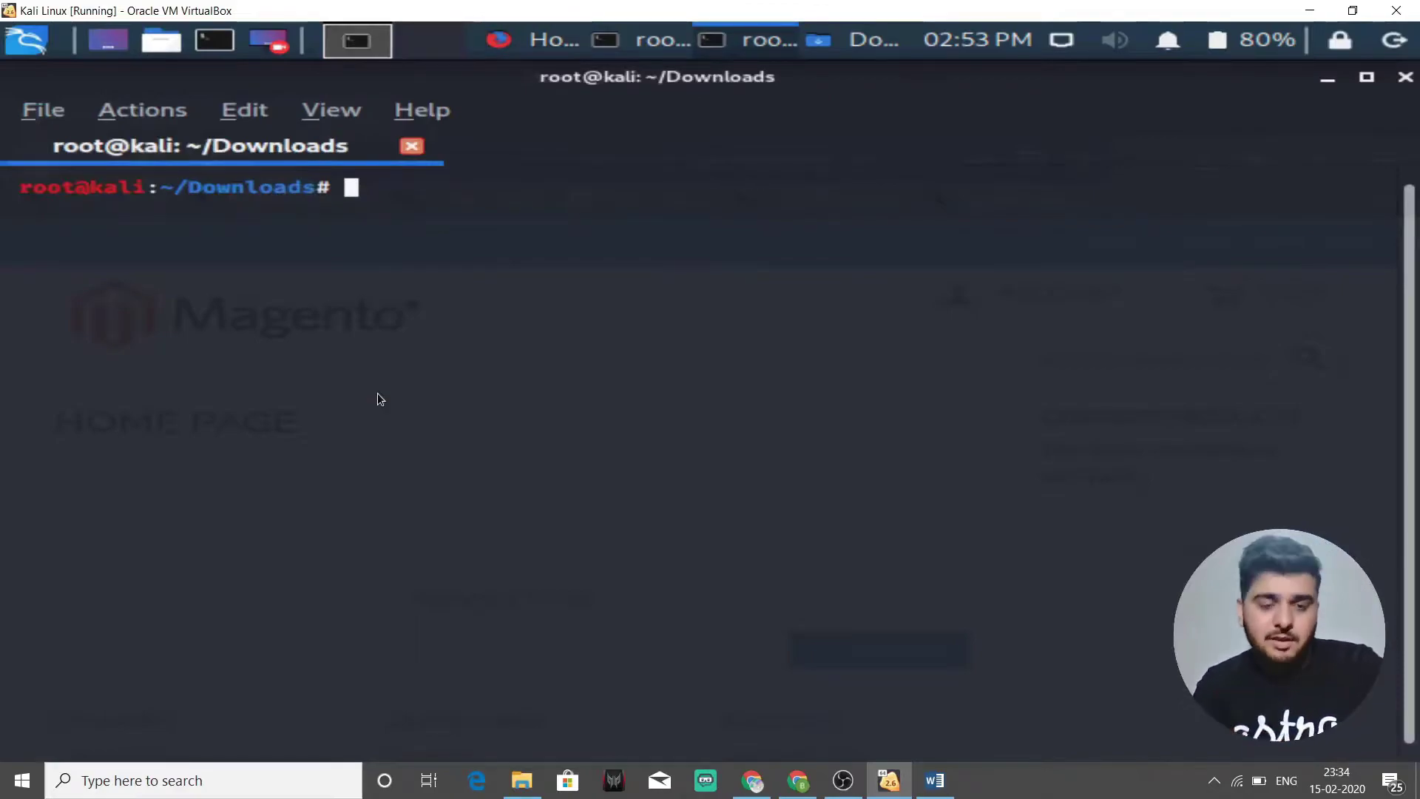
key("Up")
key("Up")
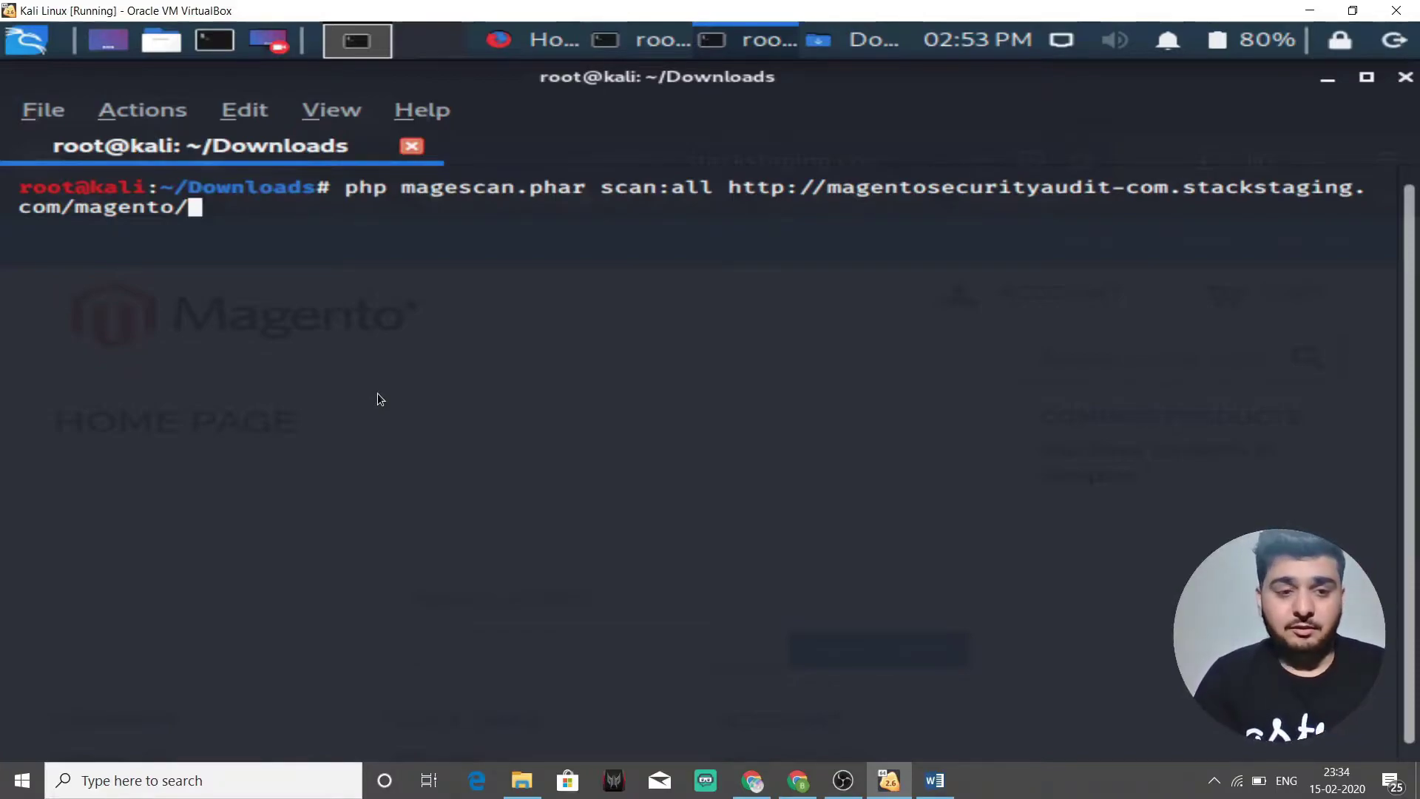
key("Return")
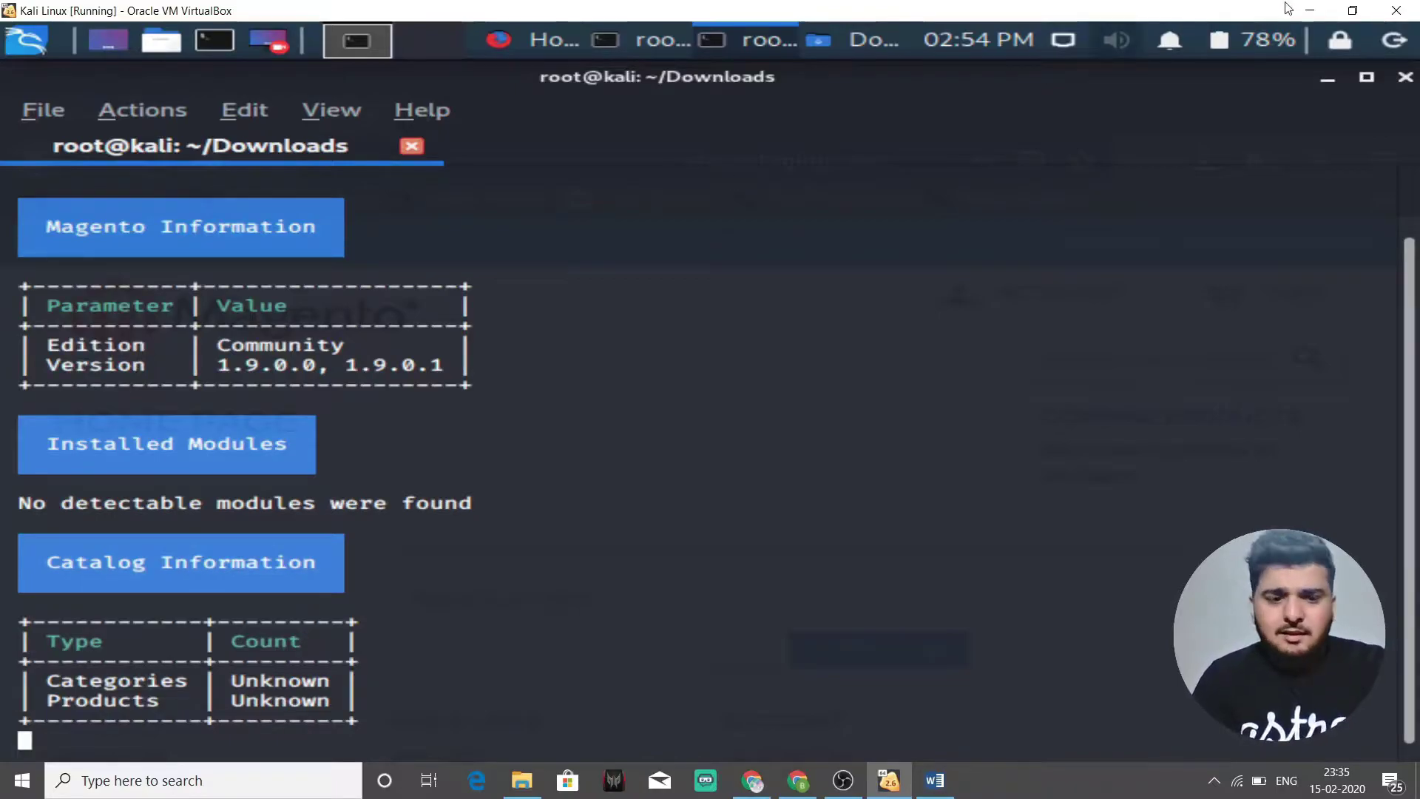
key("XF86AudioMute")
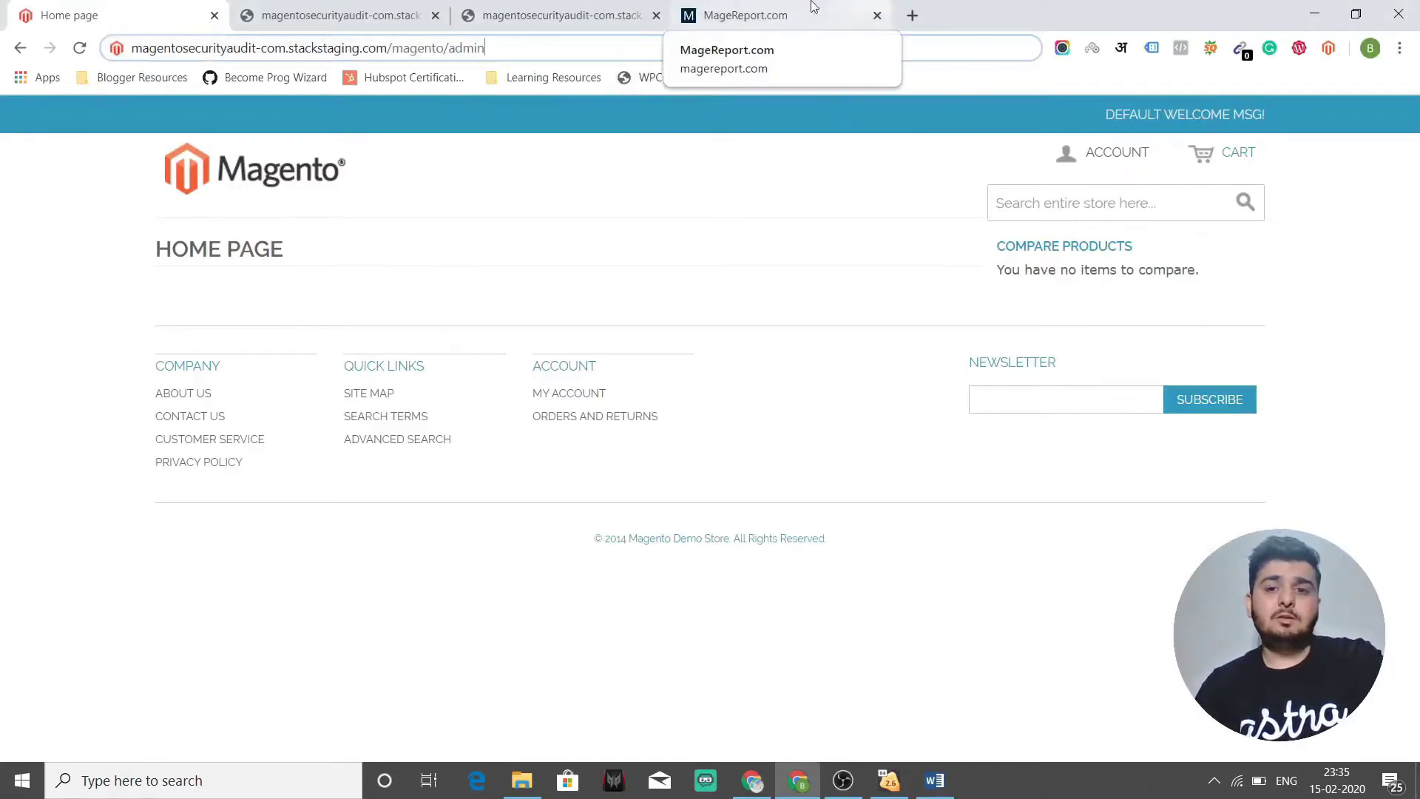
Paste the store's URL into MageReport's scan field with 'admin' trimmed off, and submit it
left_click(777, 9)
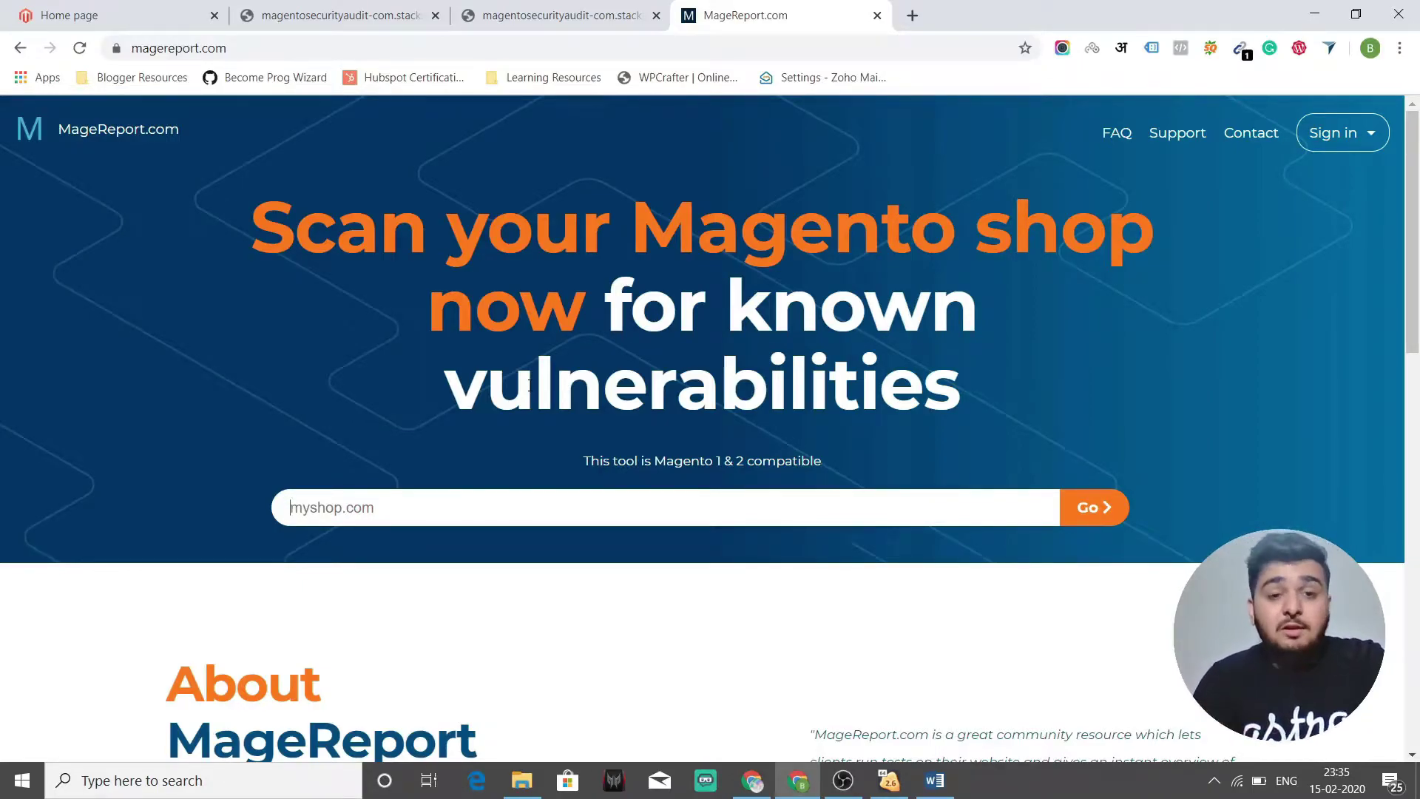
left_click(185, 13)
left_click(433, 46)
key("ctrl+c")
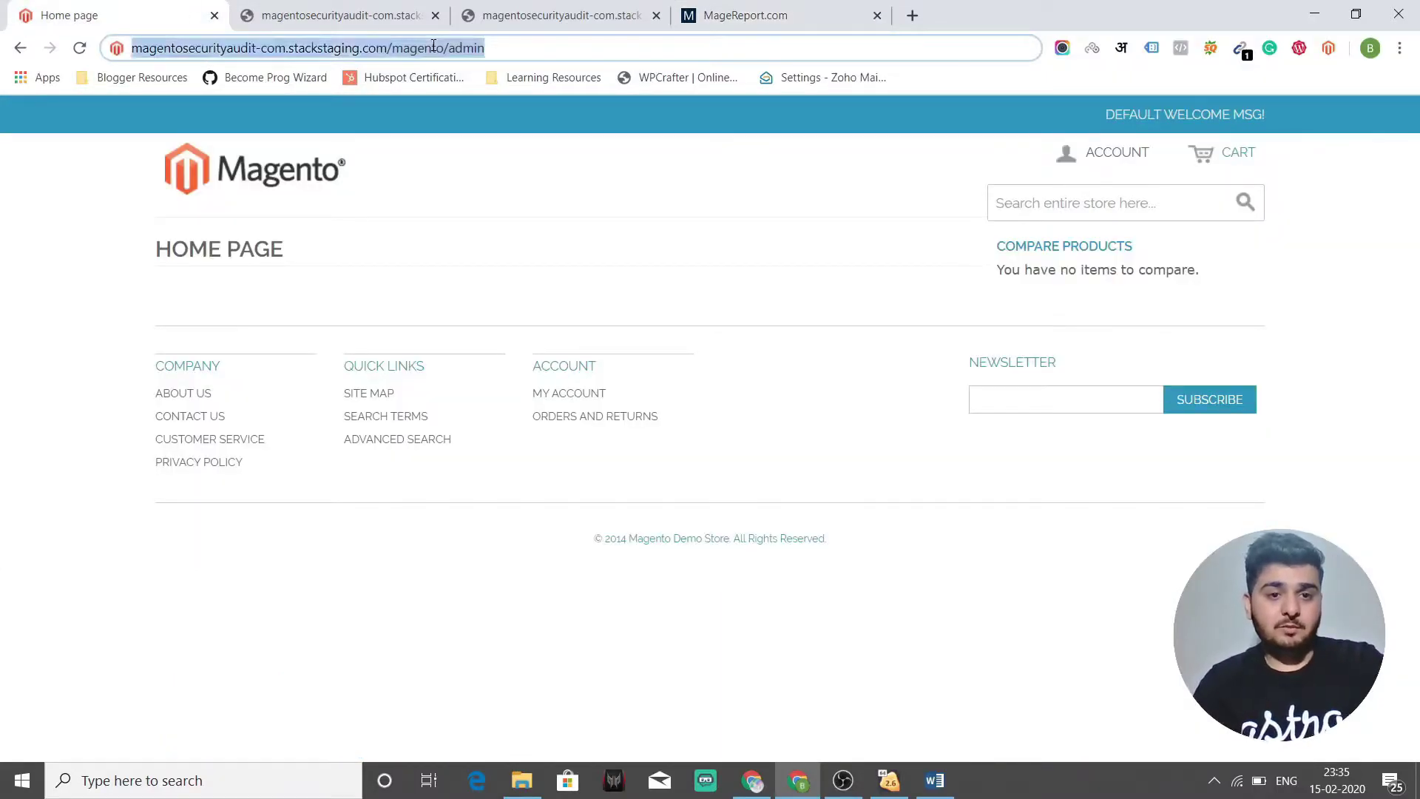
left_click(723, 15)
key("ctrl+v")
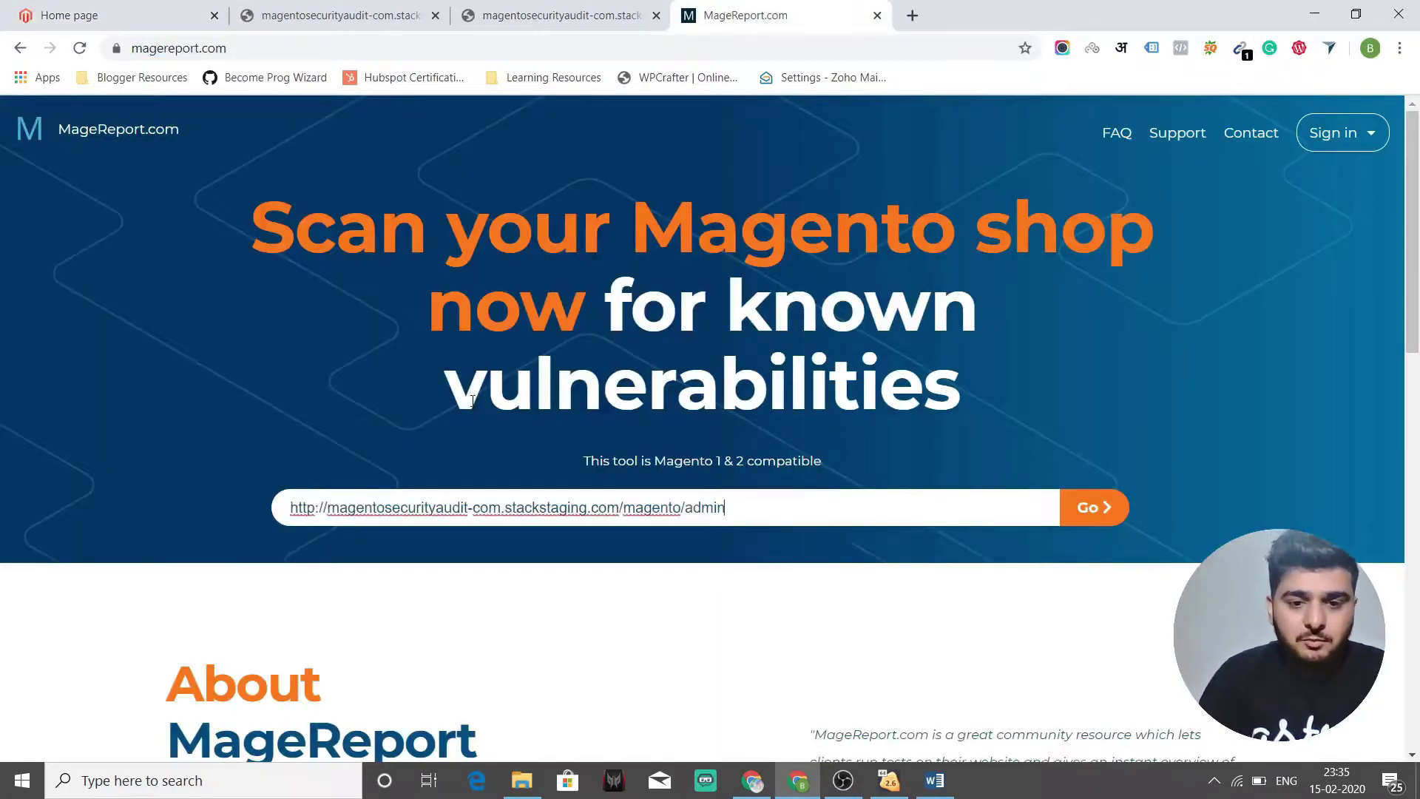
key("BackSpace")
key("BackSpace")
key("BackSpace")
key("BackSpace")
key("BackSpace")
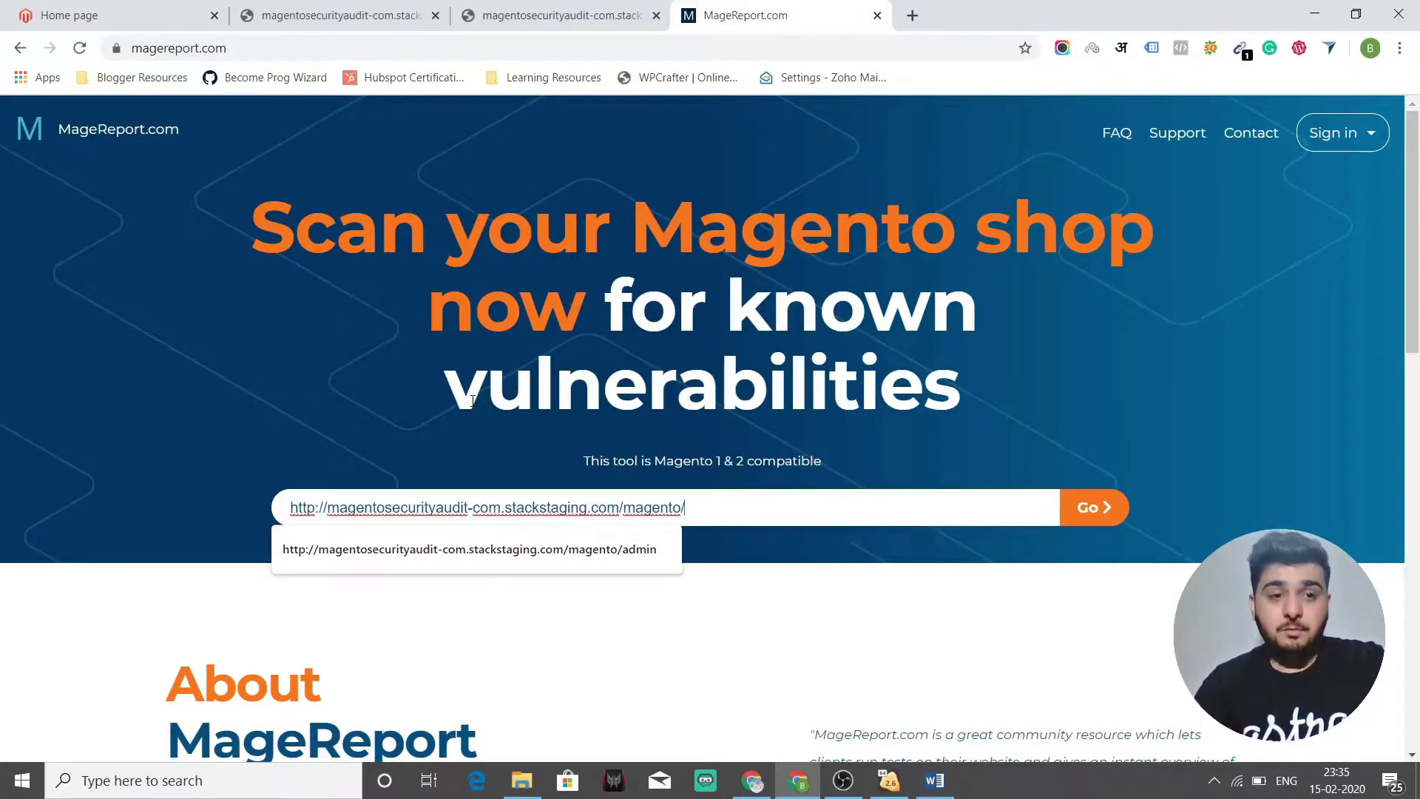
key("Return")
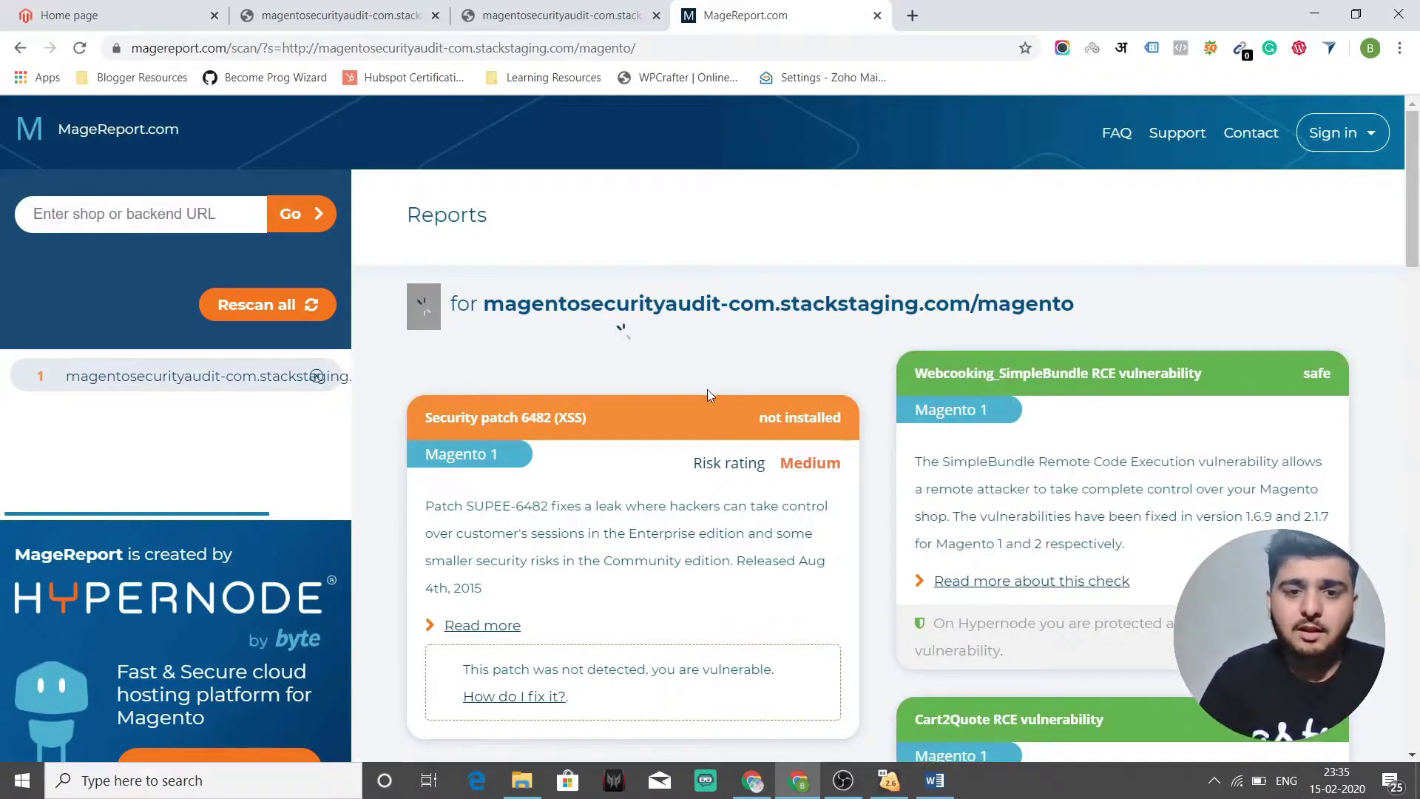
Scroll through the MageReport results, highlighting security patch 11219 and its High risk rating
scroll(707, 389, "down", 1)
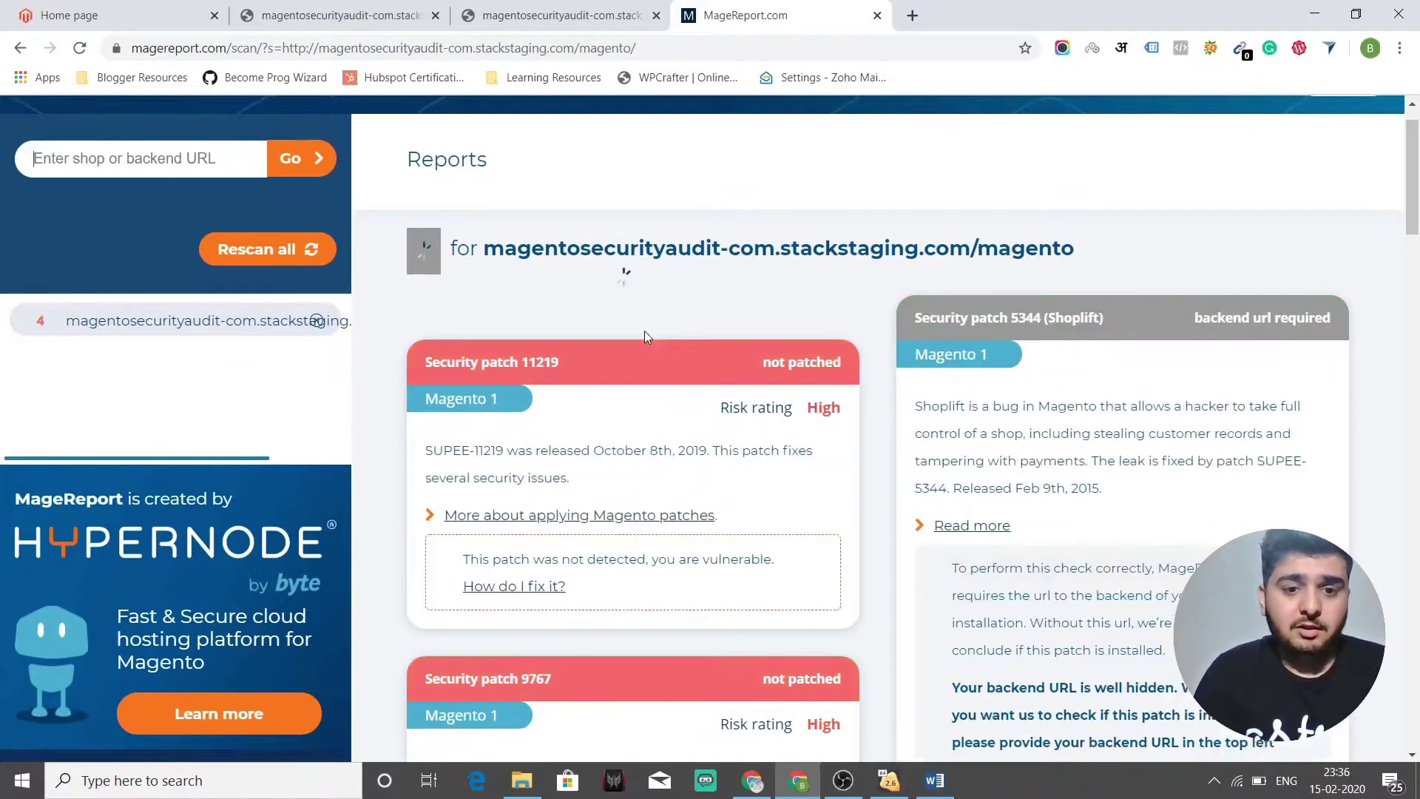
scroll(645, 330, "down", 1)
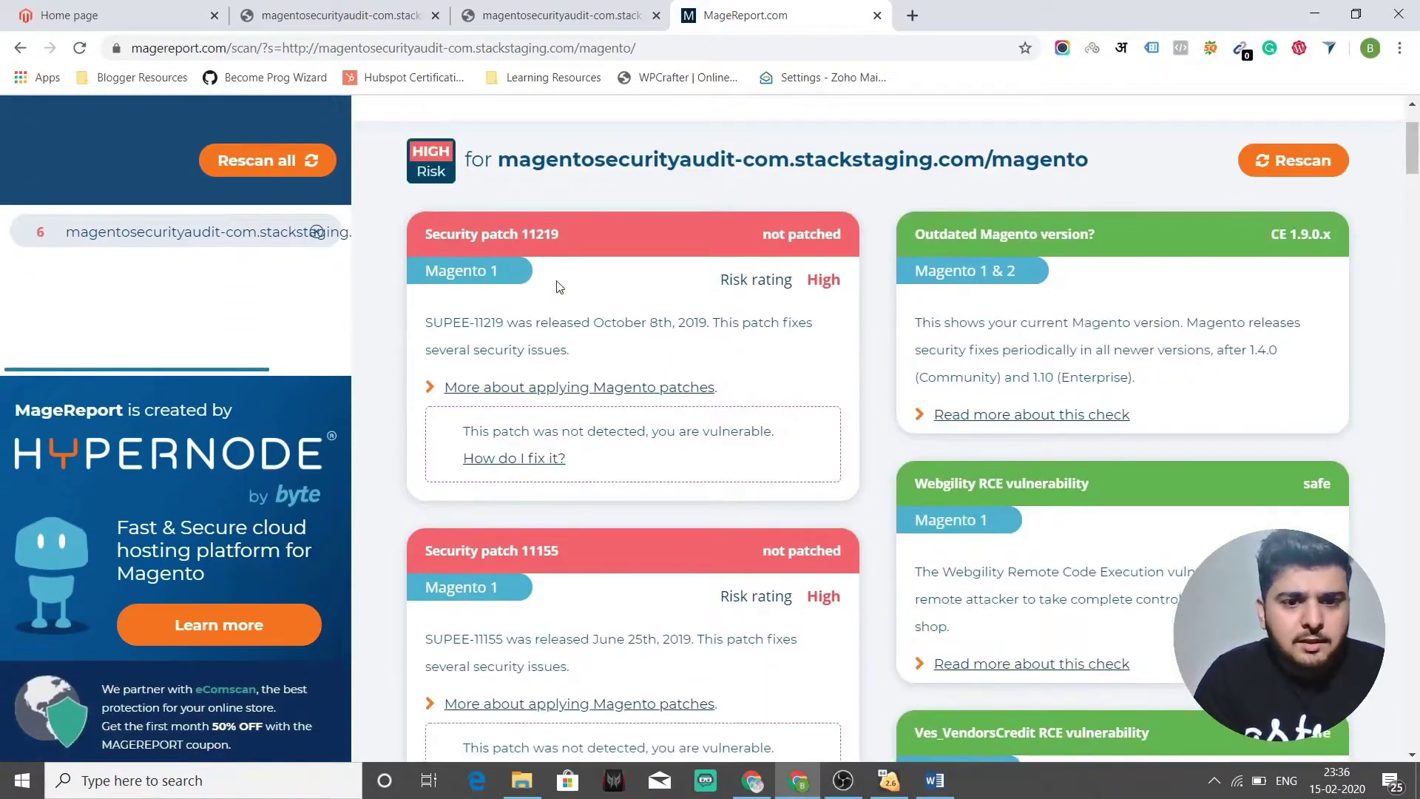
left_click_drag(560, 235, 428, 245)
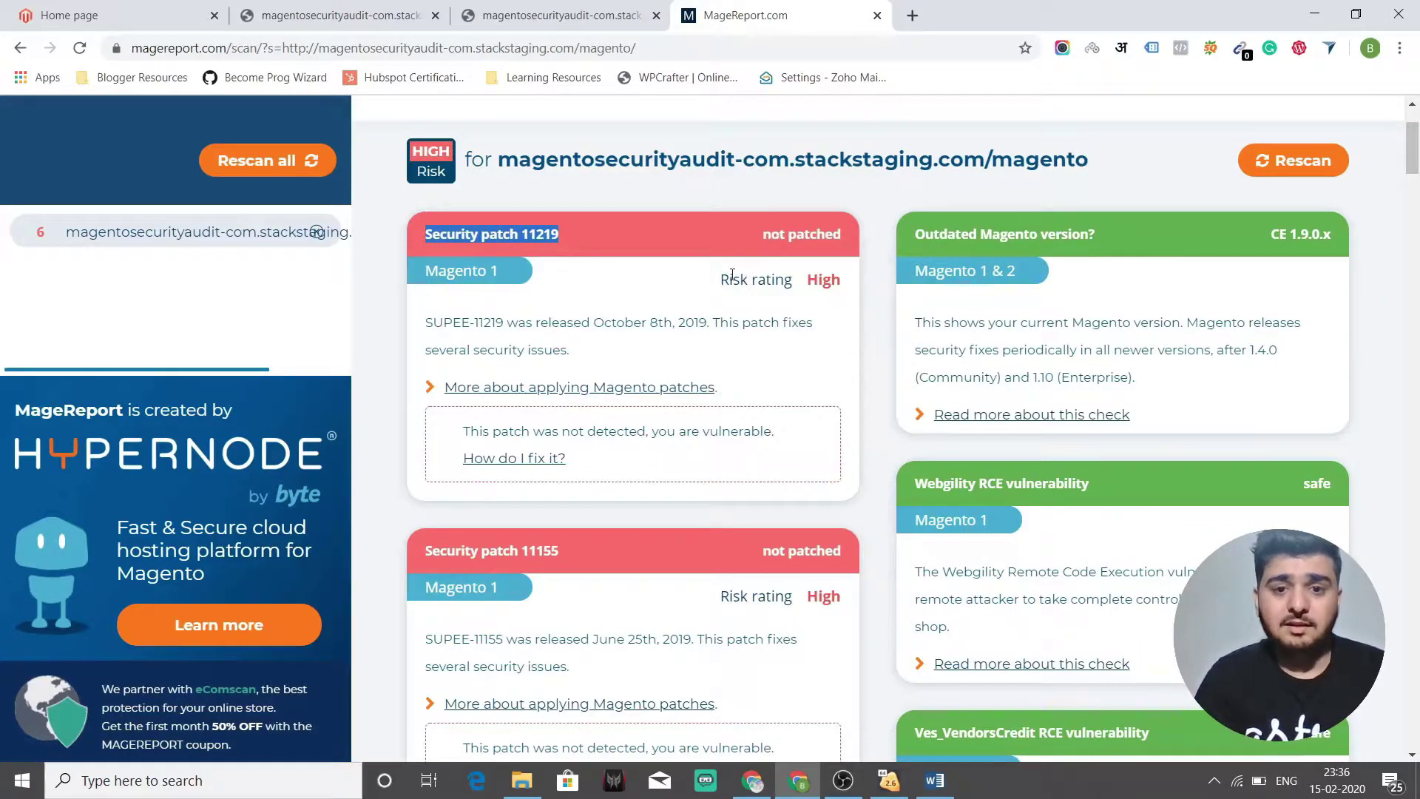
left_click_drag(720, 280, 843, 289)
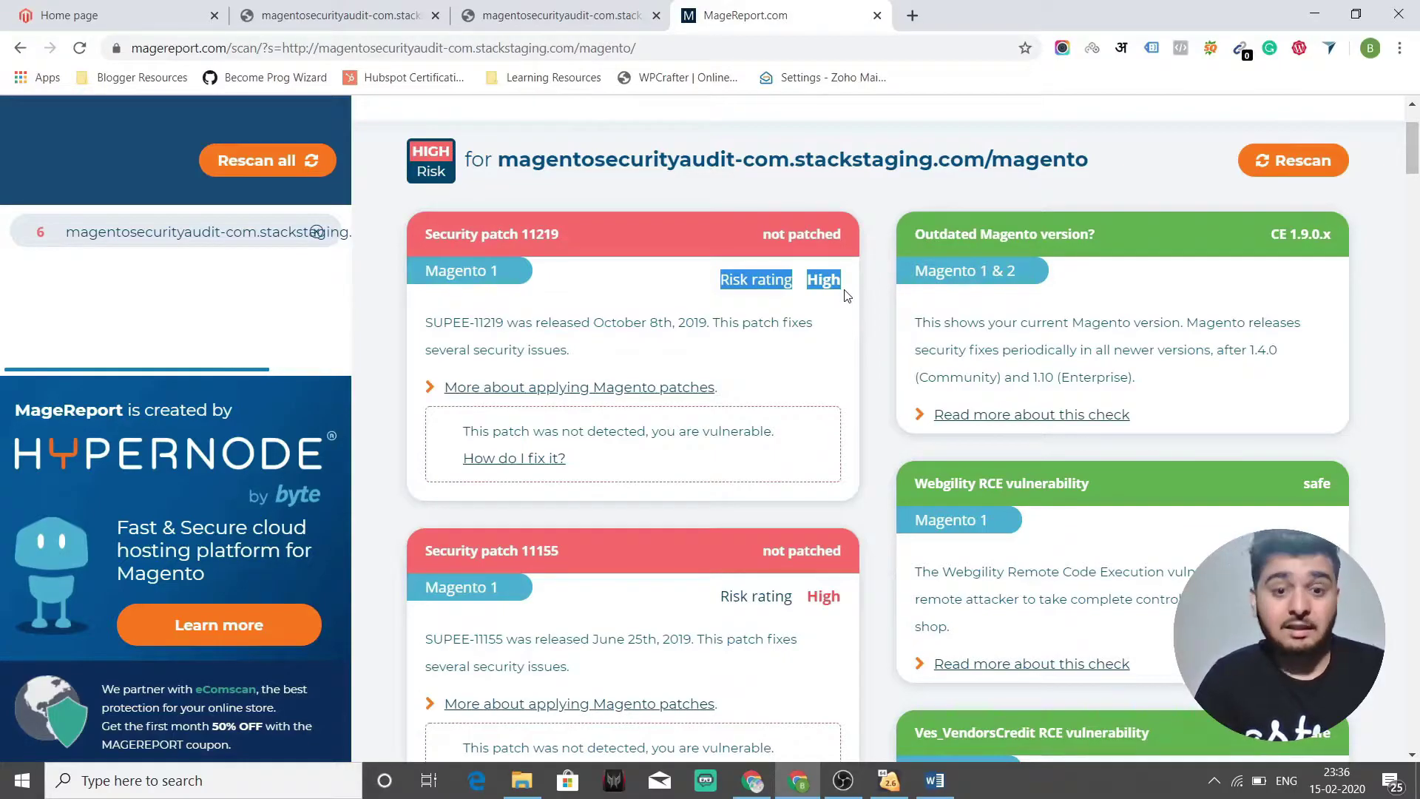
scroll(847, 296, "down", 3)
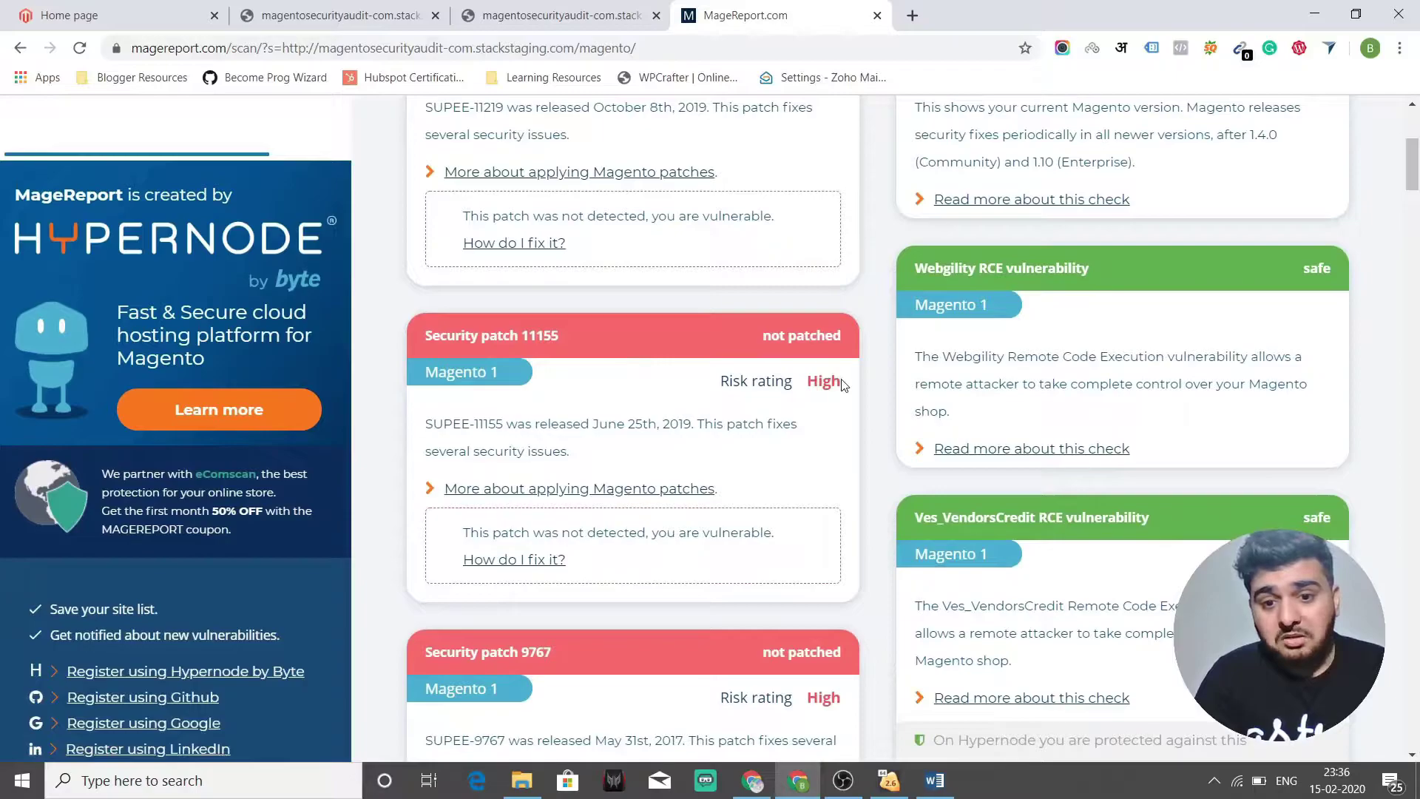
left_click_drag(843, 383, 806, 382)
scroll(743, 407, "down", 6)
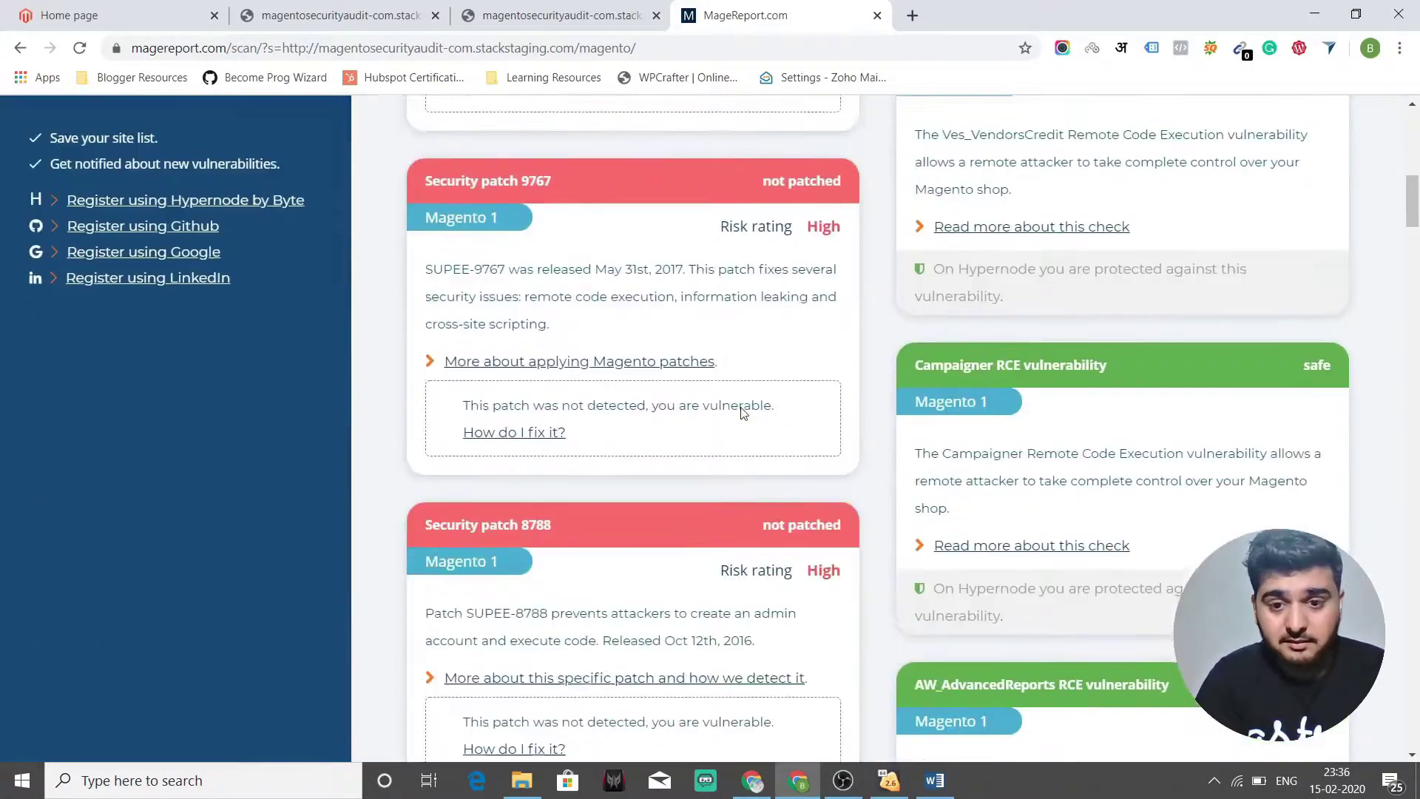
scroll(744, 412, "down", 3)
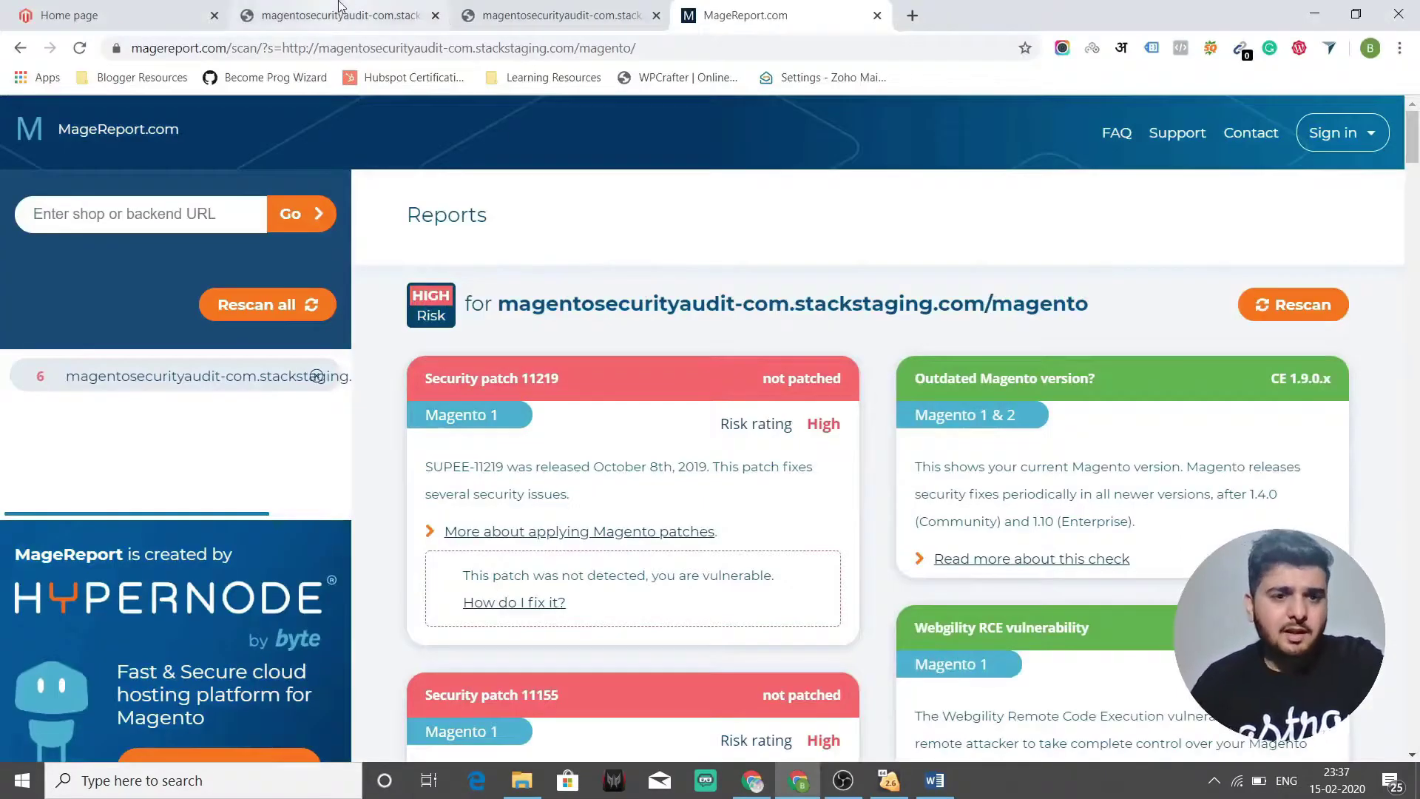
Show the tab with the index.php/rss/order/NEW/new feed and highlight 'rss' in its URL
left_click(340, 15)
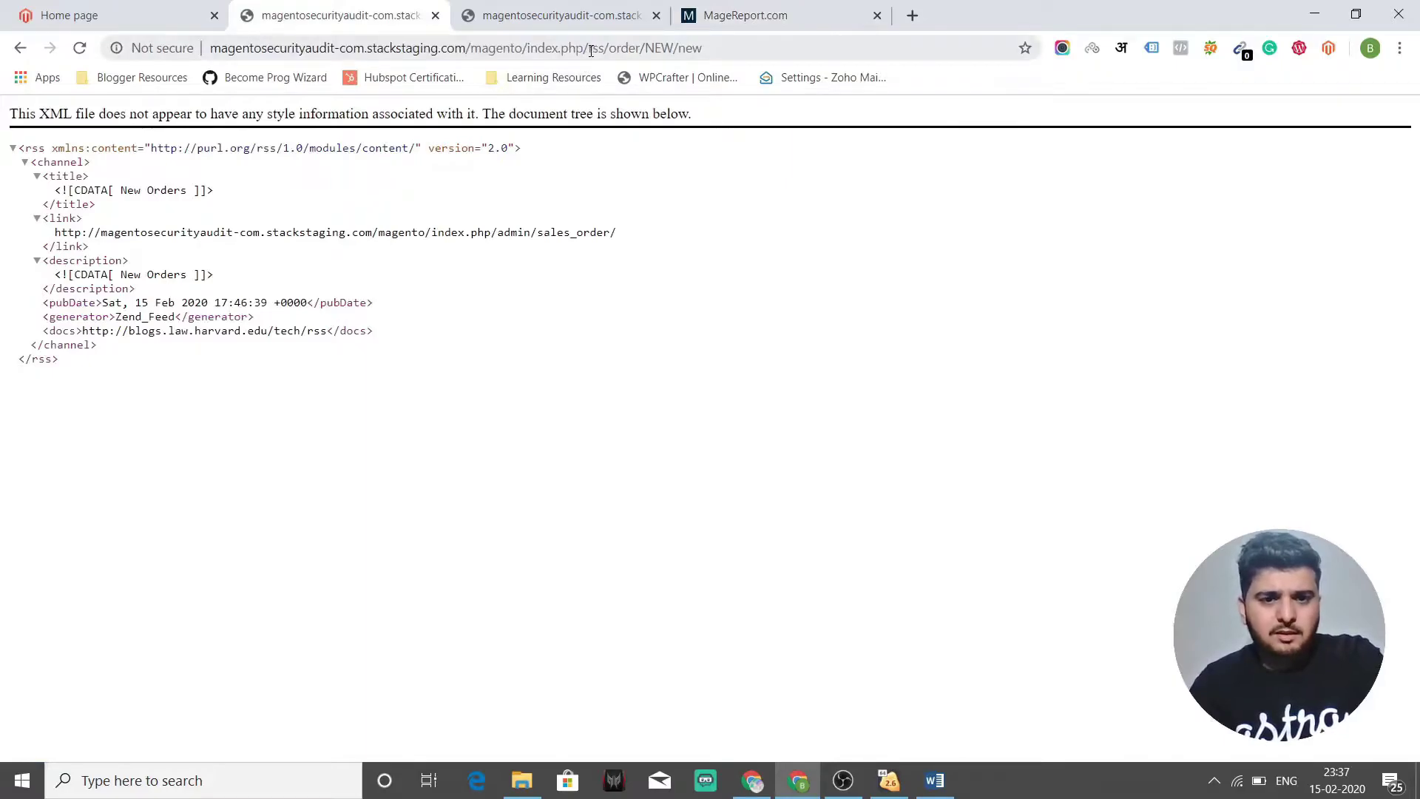
left_click_drag(590, 50, 605, 53)
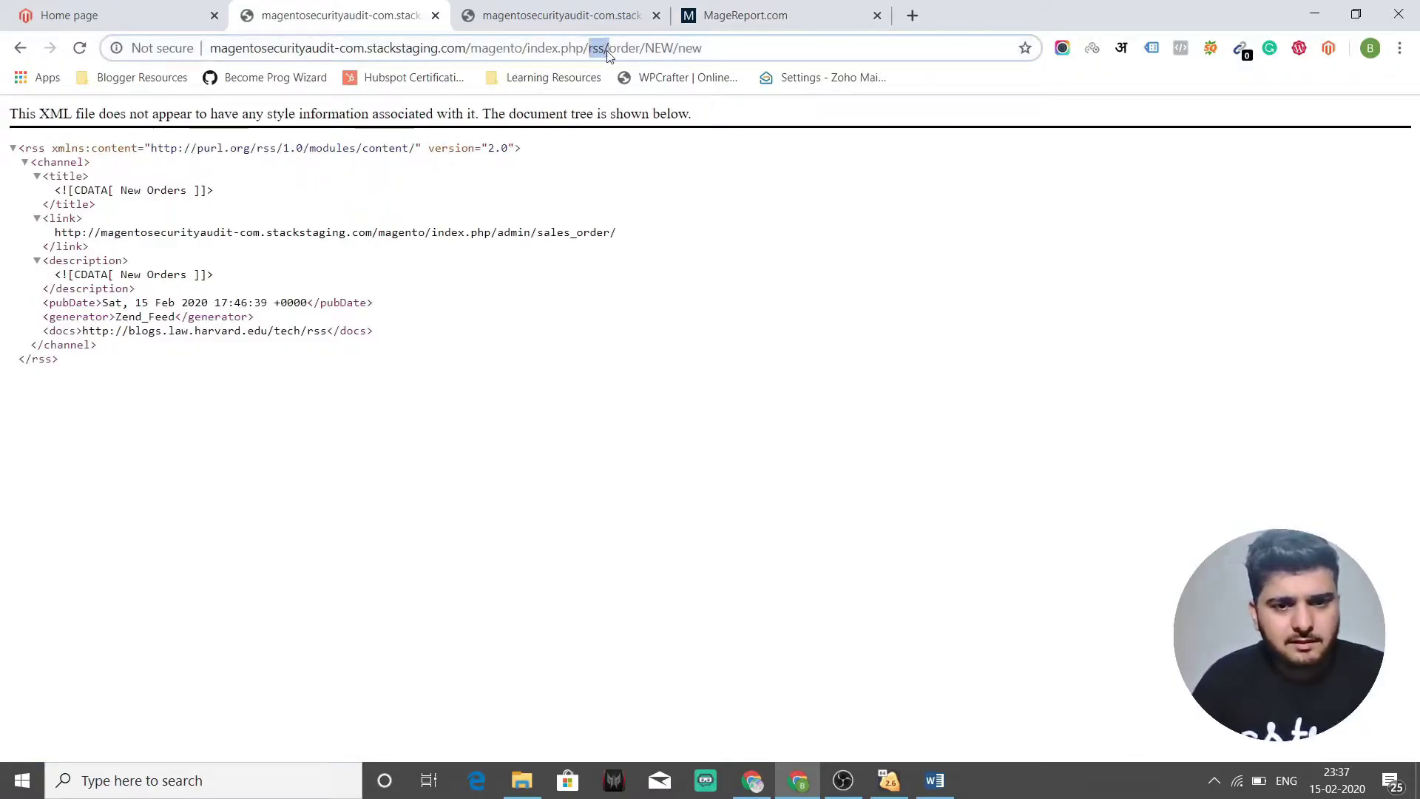
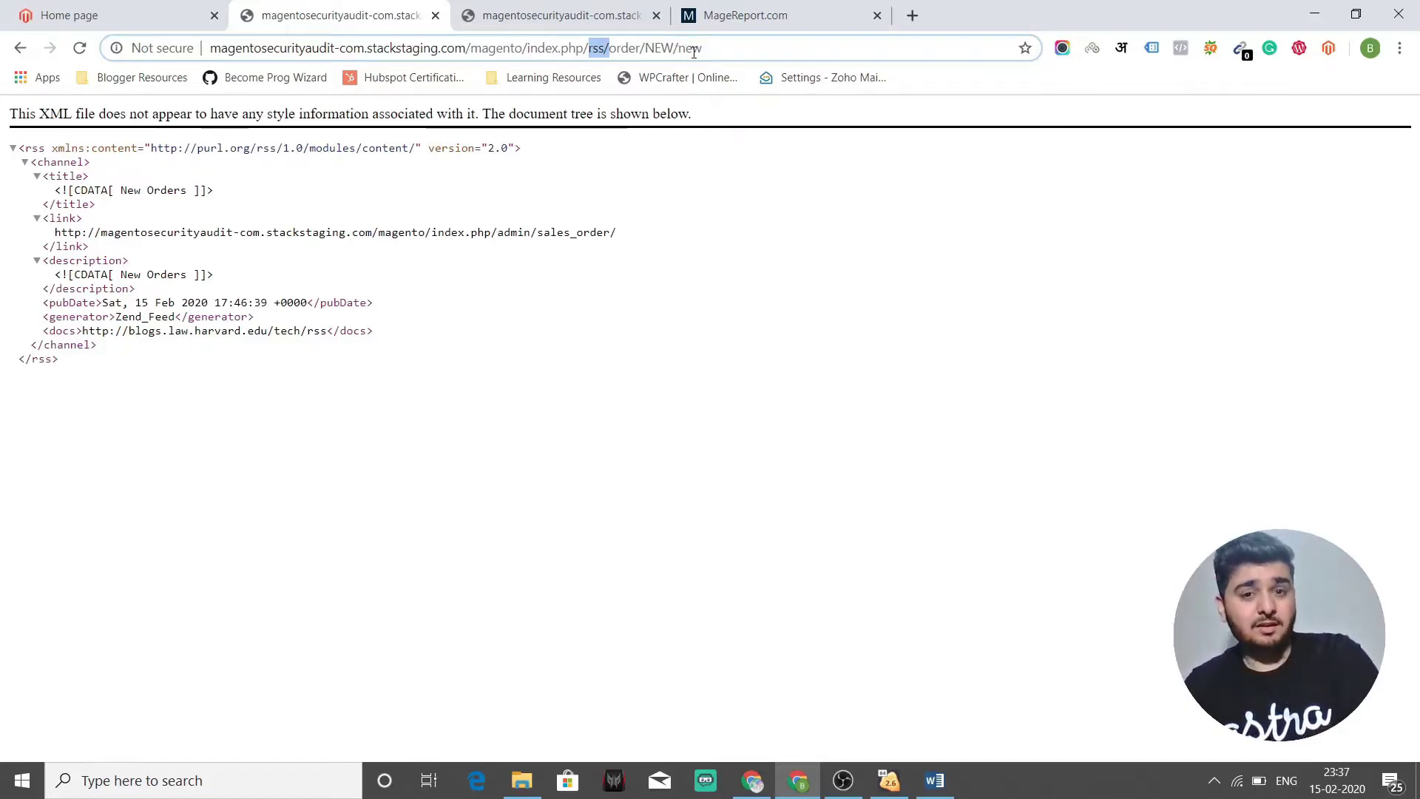
left_click(576, 191)
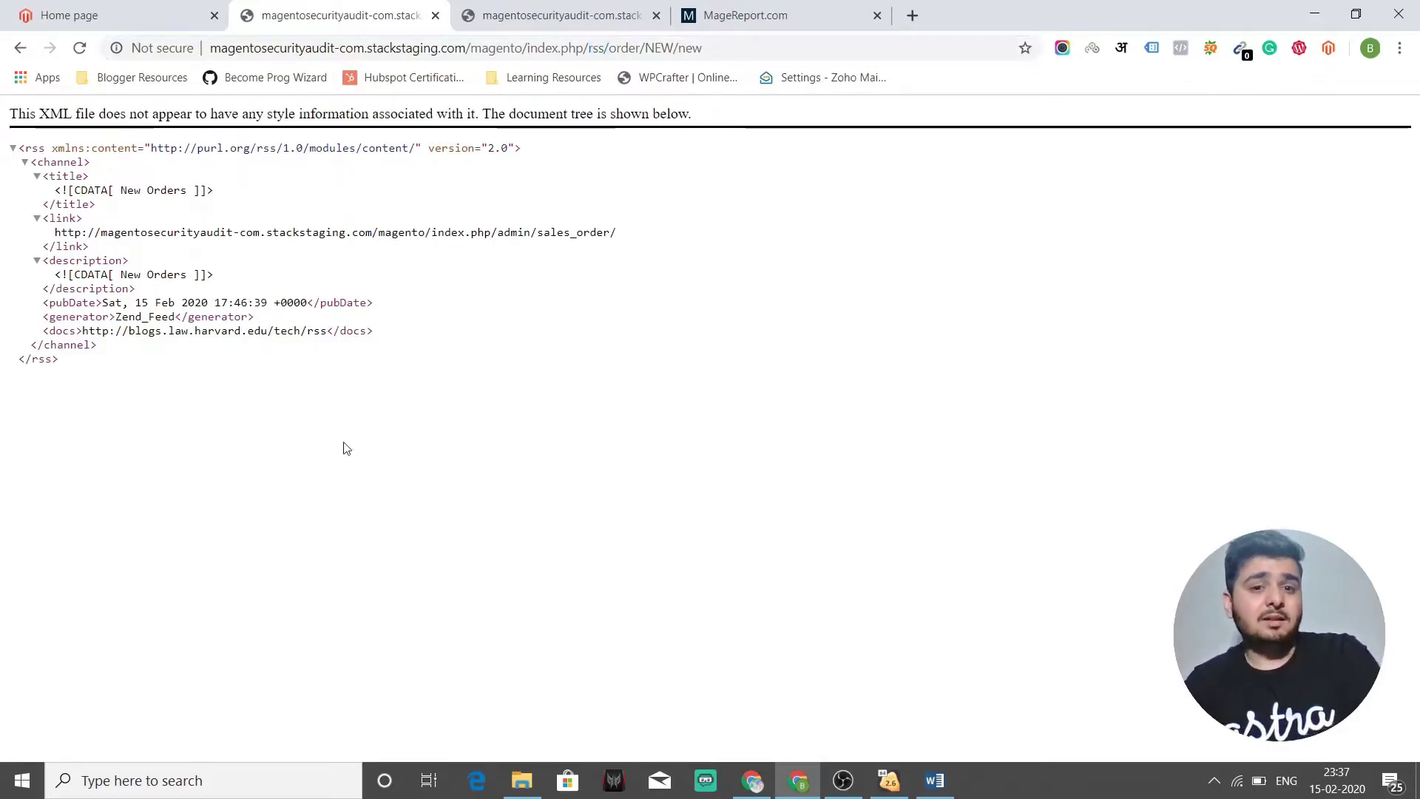
left_click_drag(344, 455, 84, 185)
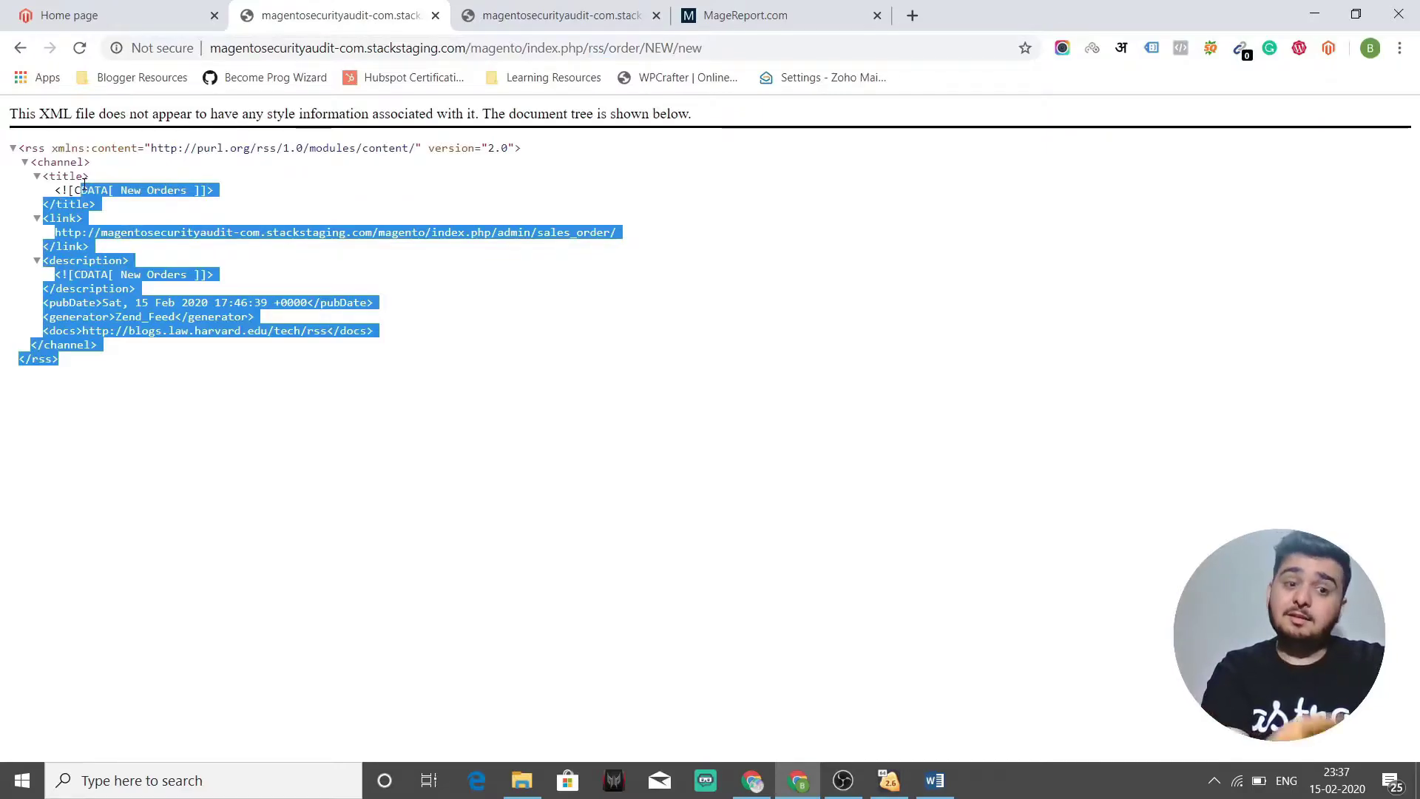
left_click(169, 292)
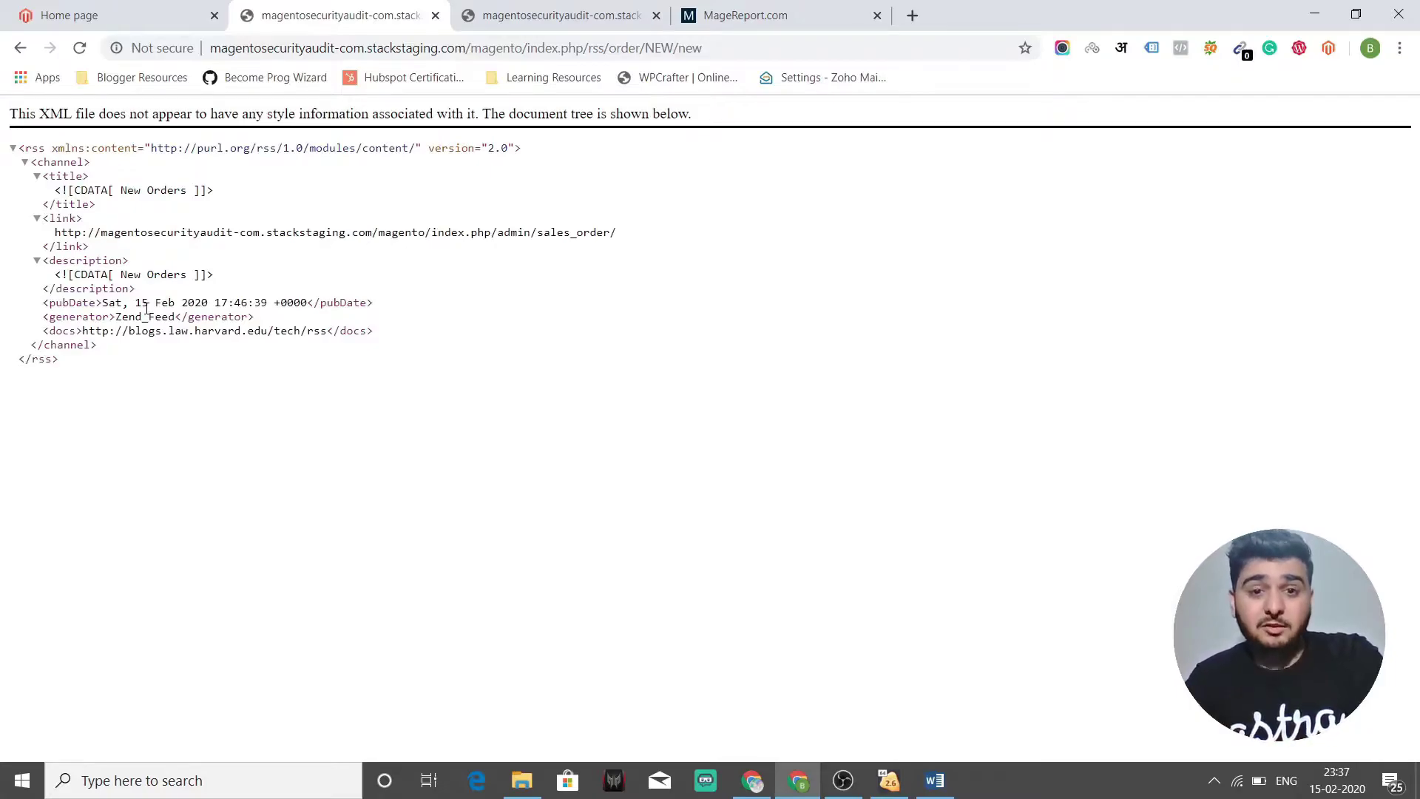
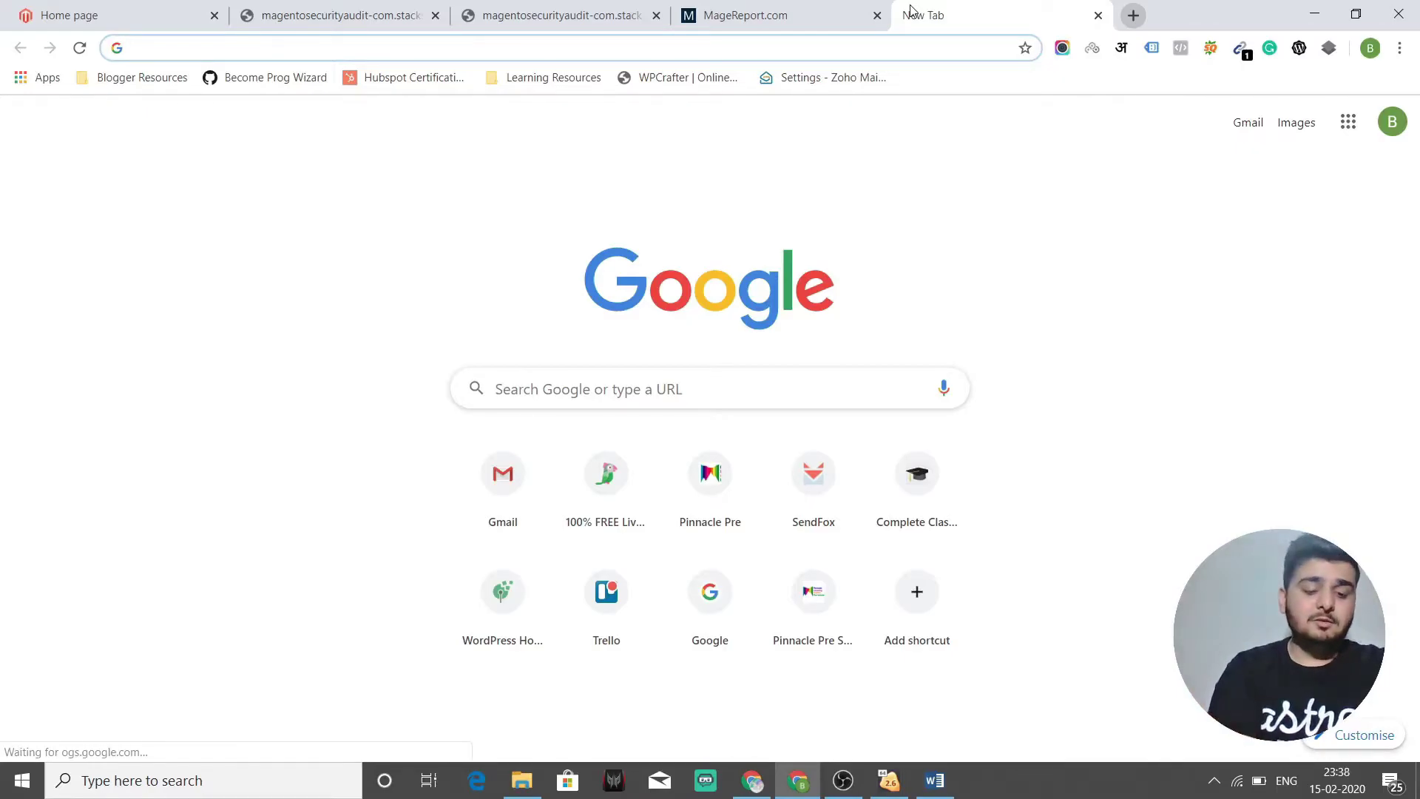
Replace the mistyped address with astra.sh/Scanner and load Astra's scanner page
type("getastra.com")
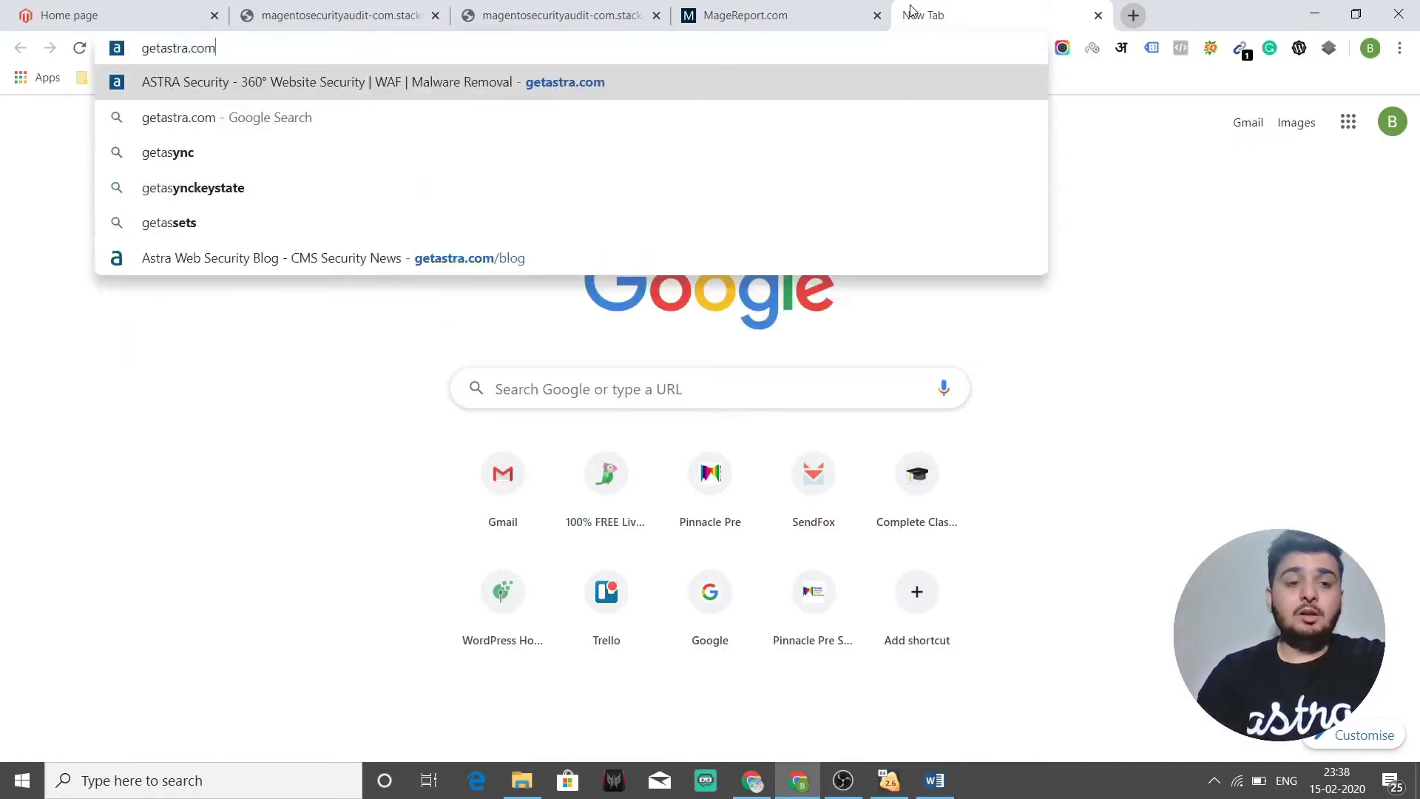
type("/website")
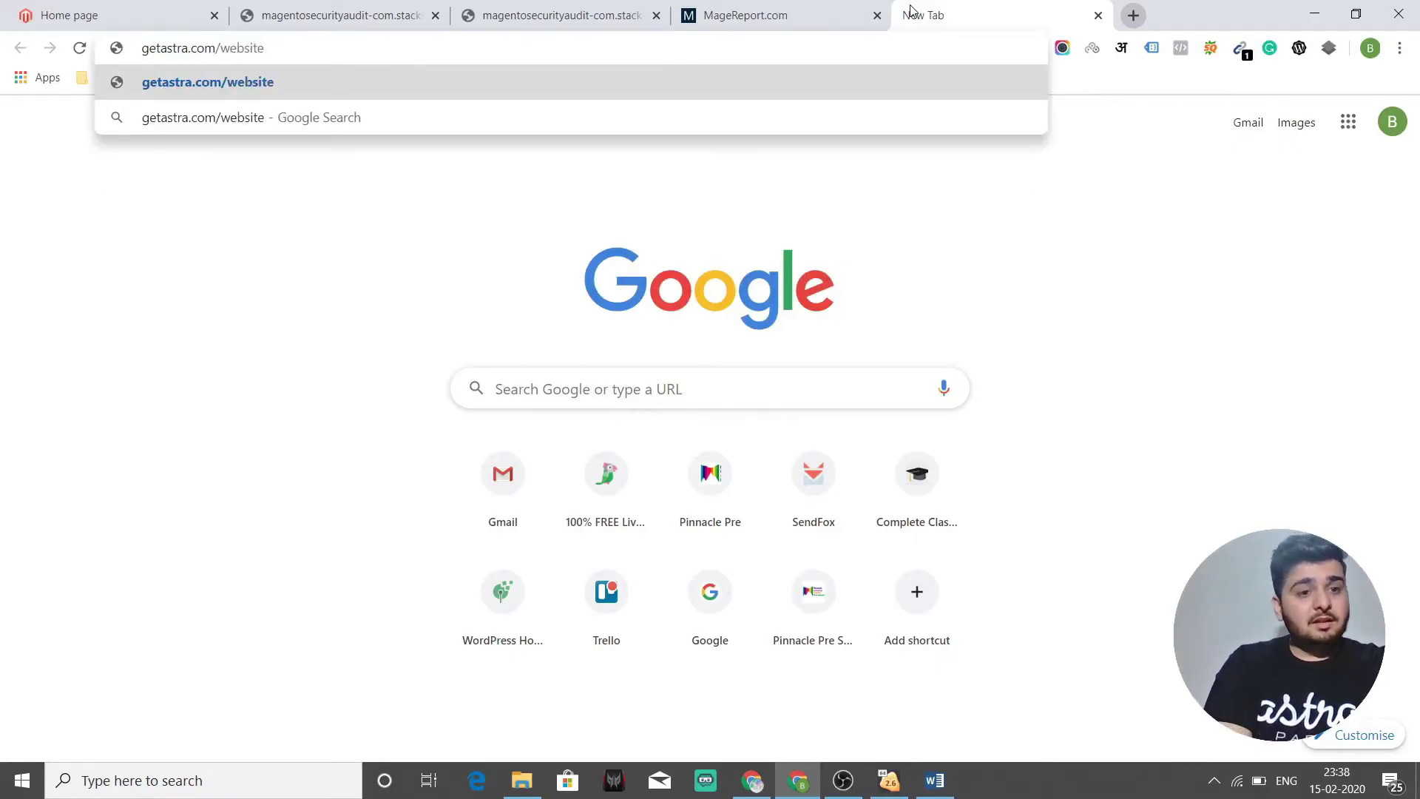
key("ctrl+a")
type("asa")
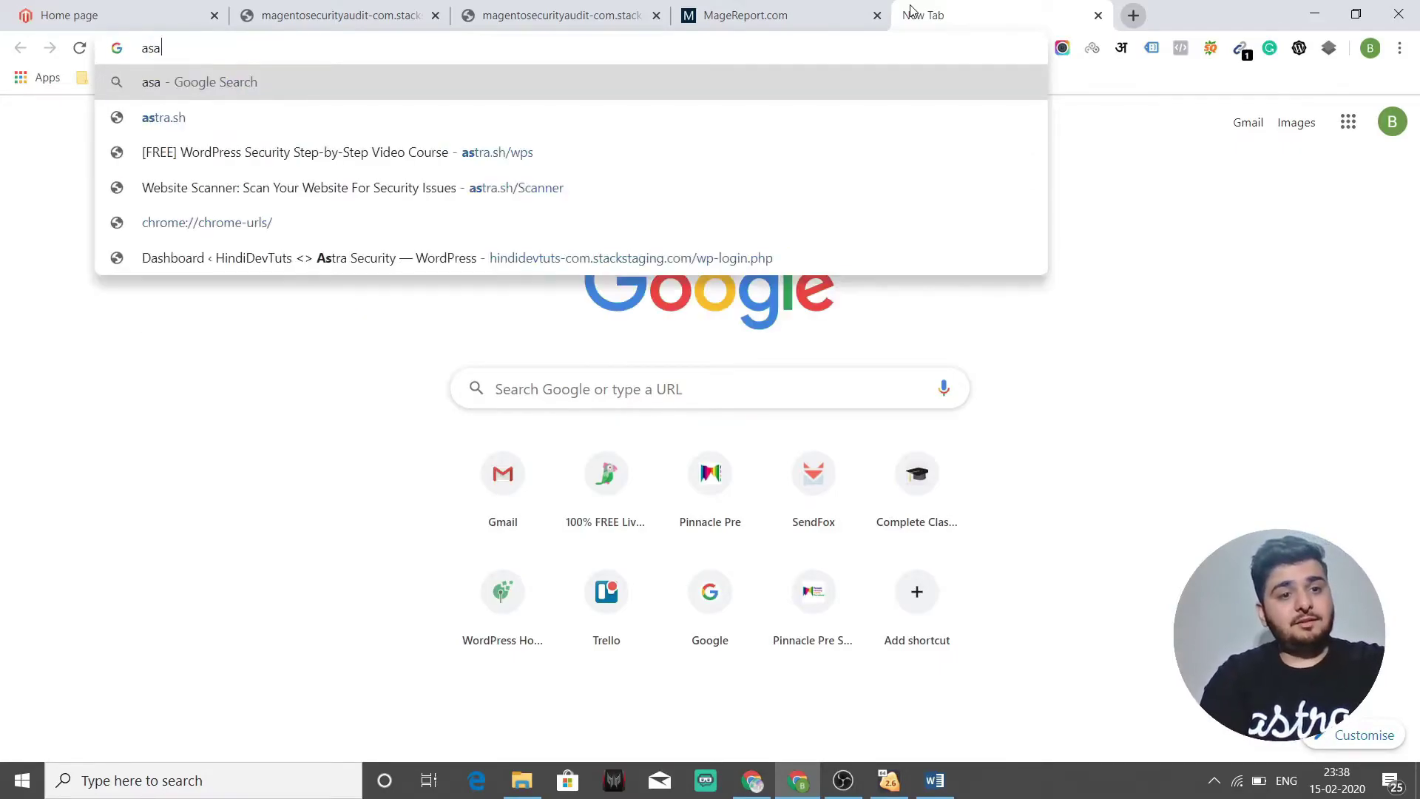
key("BackSpace")
type("tra")
key("BackSpace")
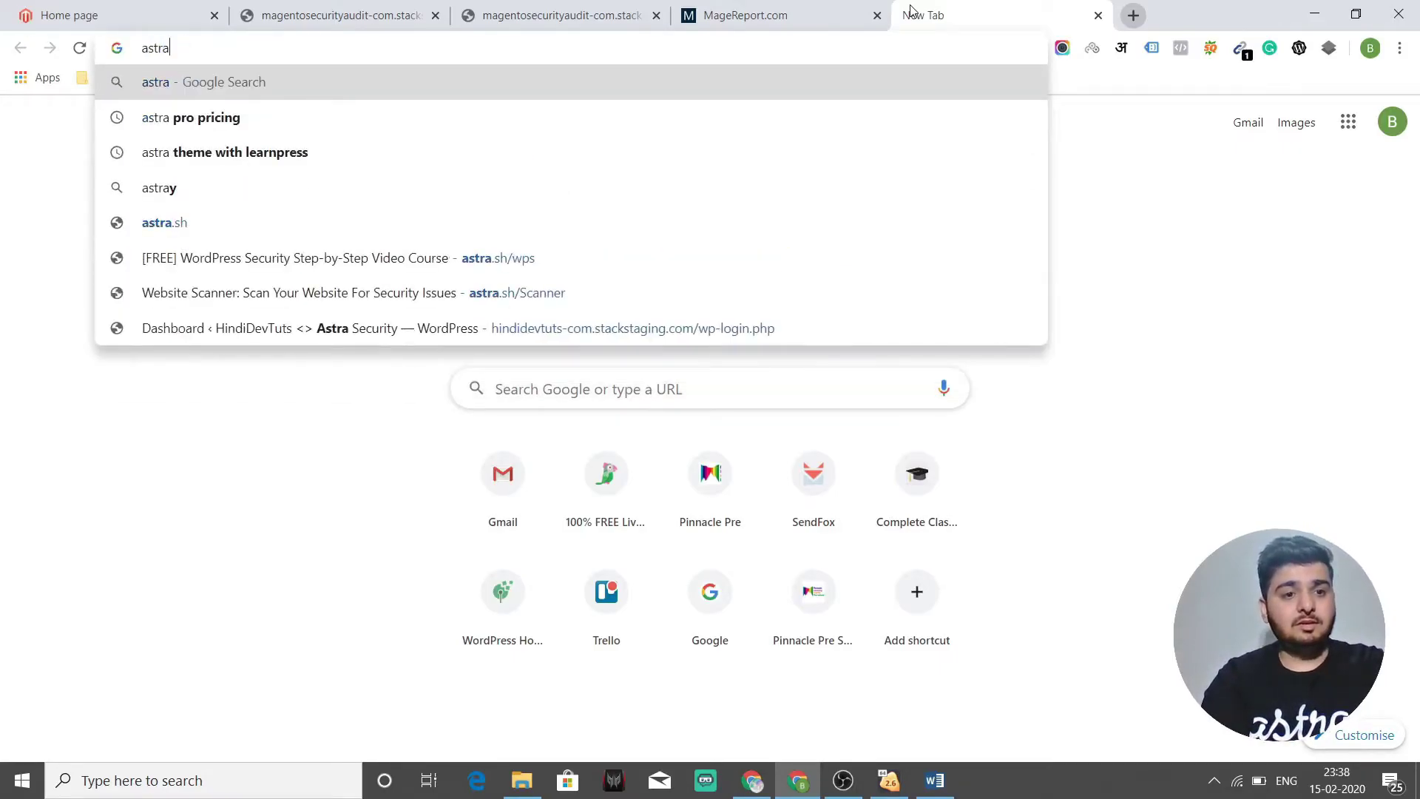
type(".sh/")
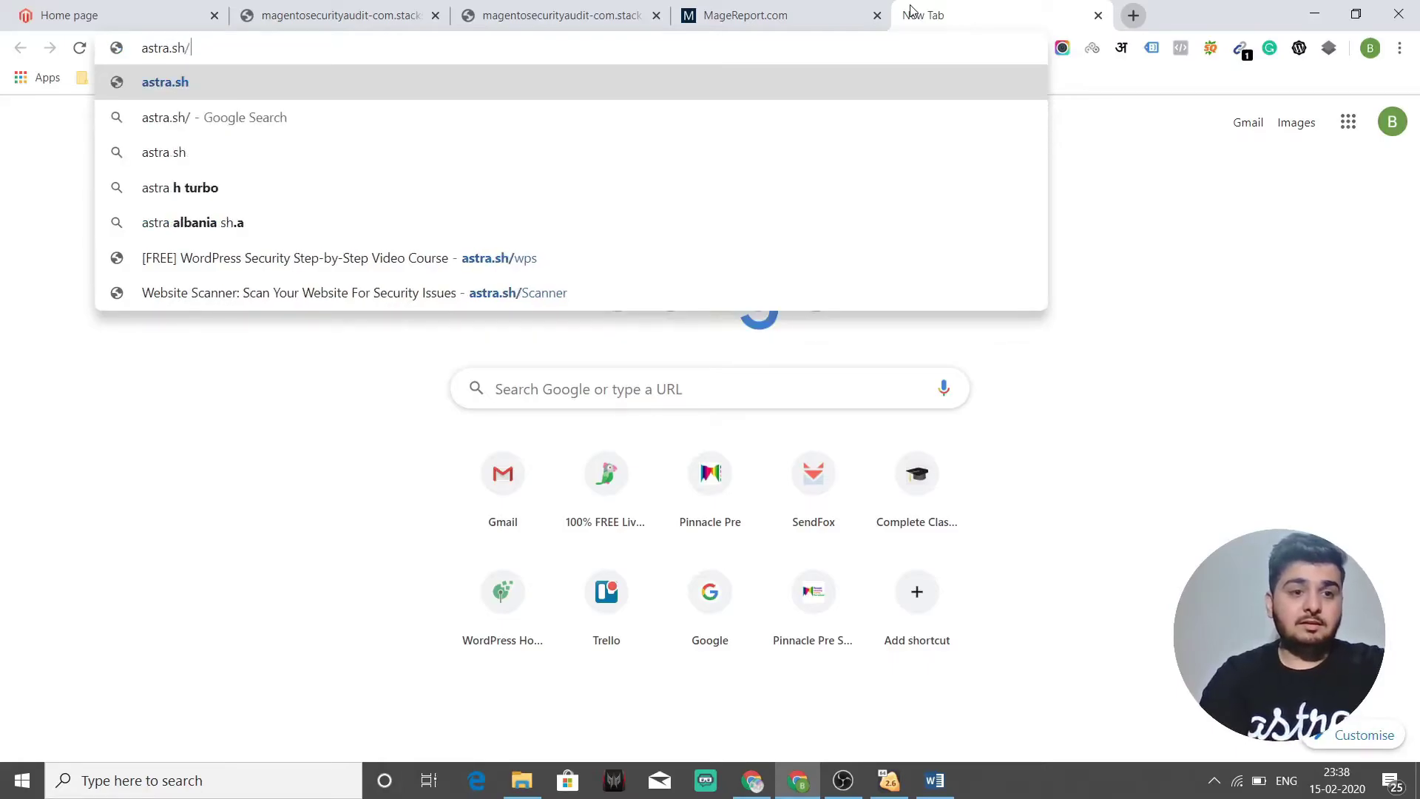
key("alt+Tab")
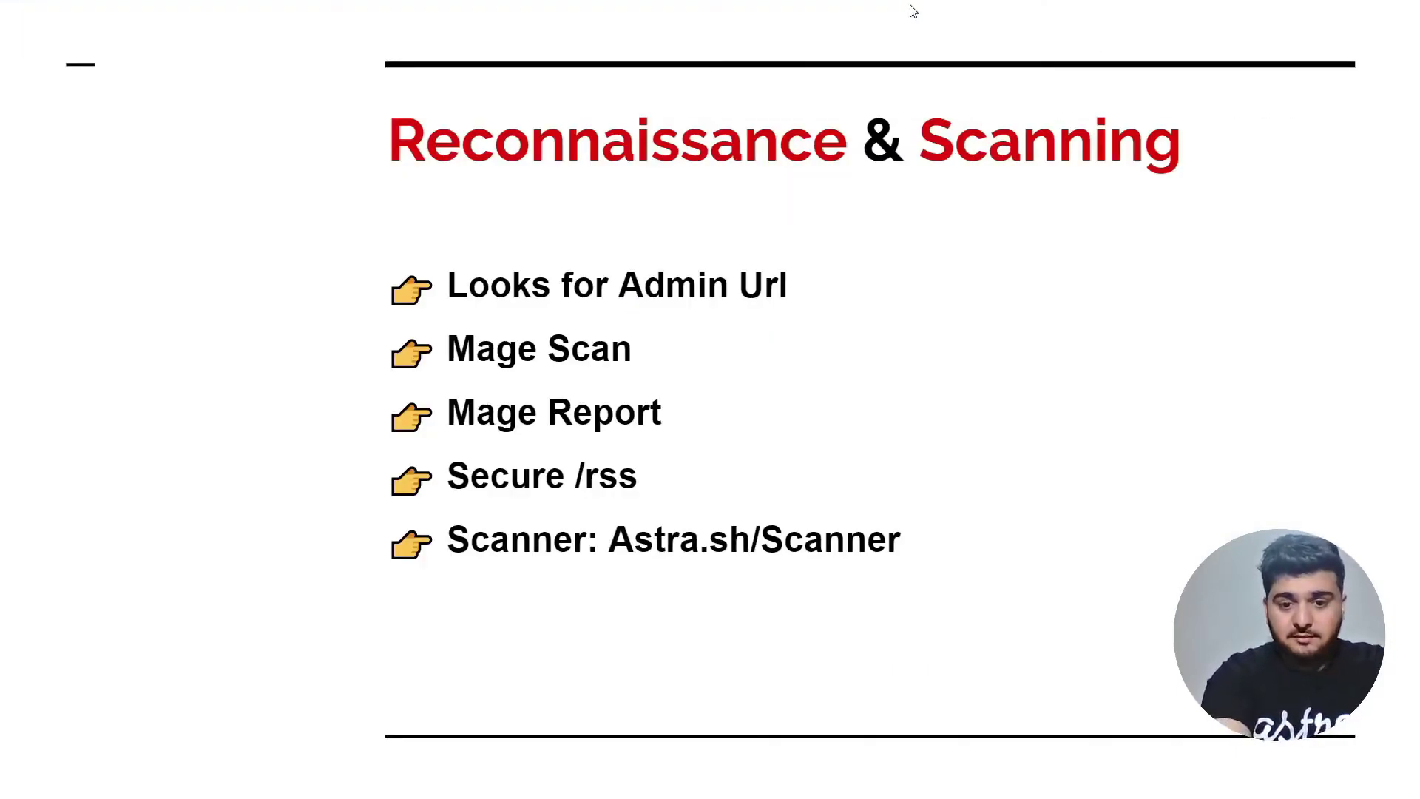
key("alt+Tab")
type("Scanner")
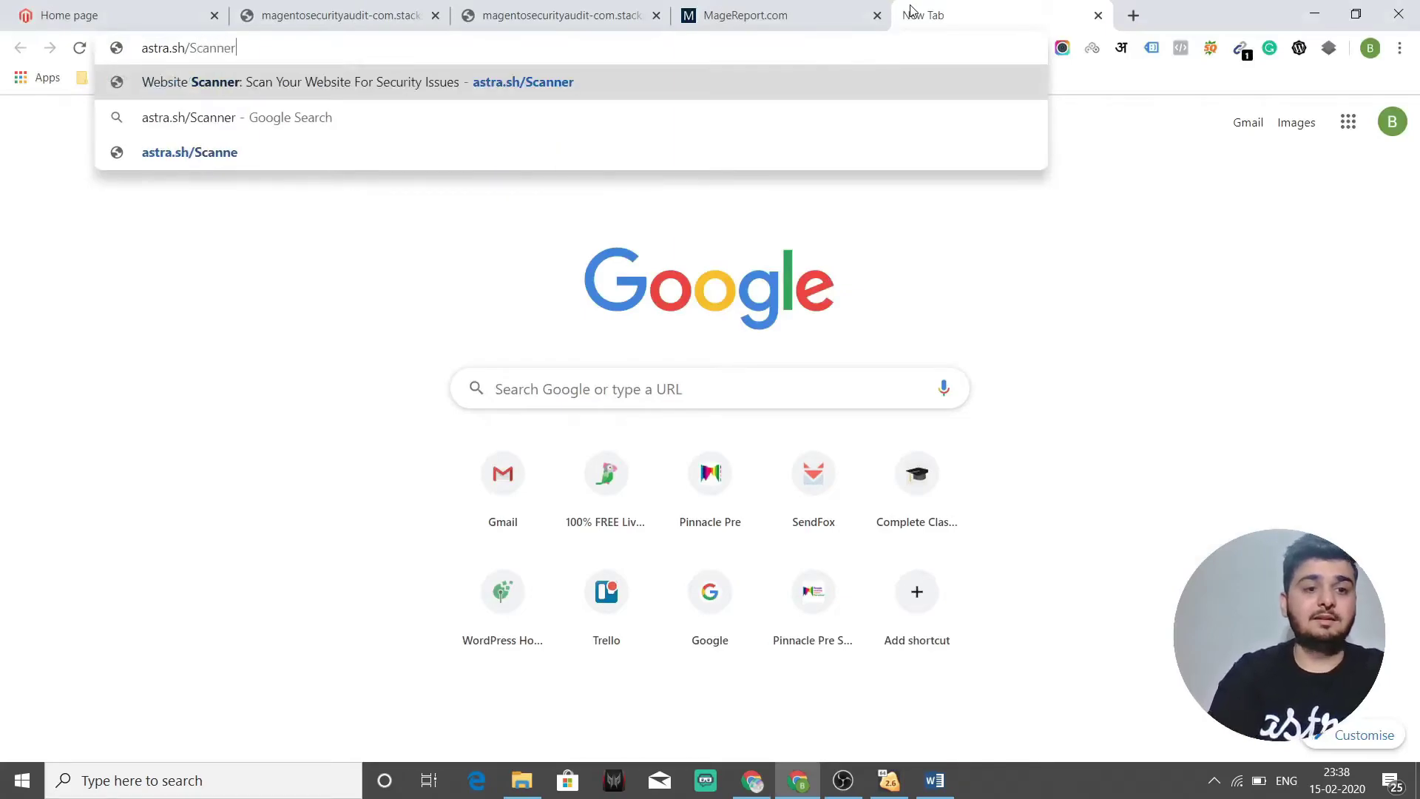
key("Return")
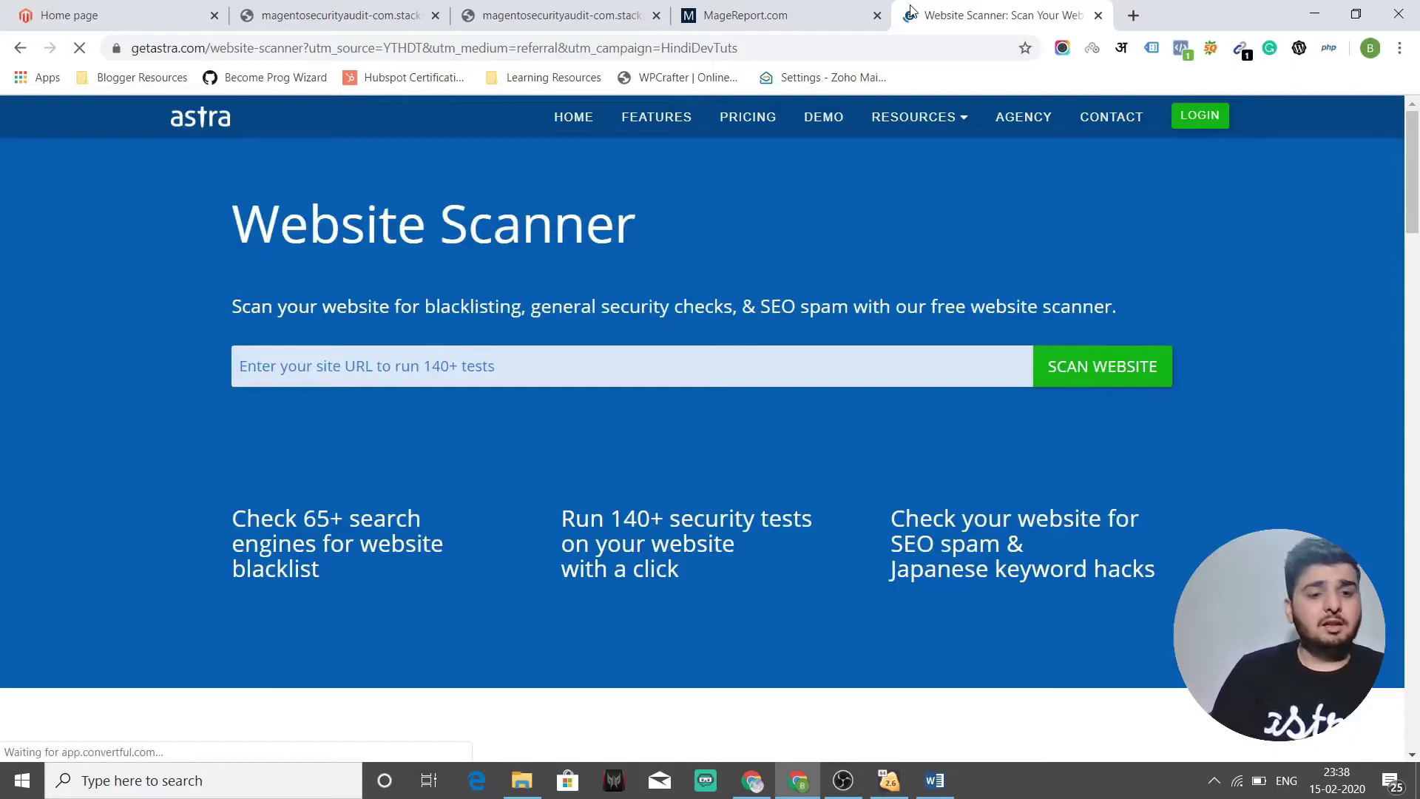
Submit the magentosecurityaudit-com.stackstaging.com admin URL and run Astra's Security Audit on it
left_click(571, 361)
type("http://magentosecurityaudit-com.stackstaging.com/magento/admin")
key("Return")
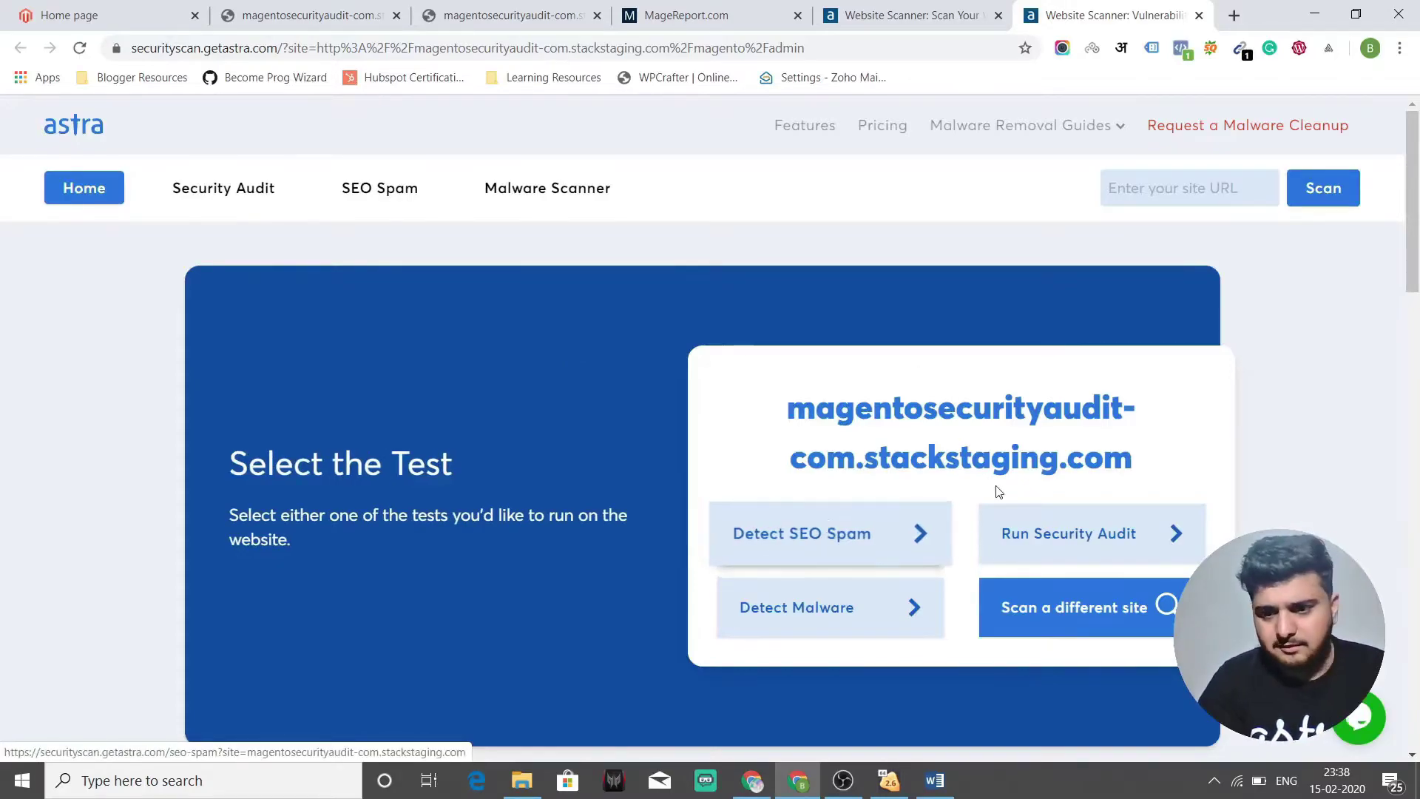
left_click(1042, 540)
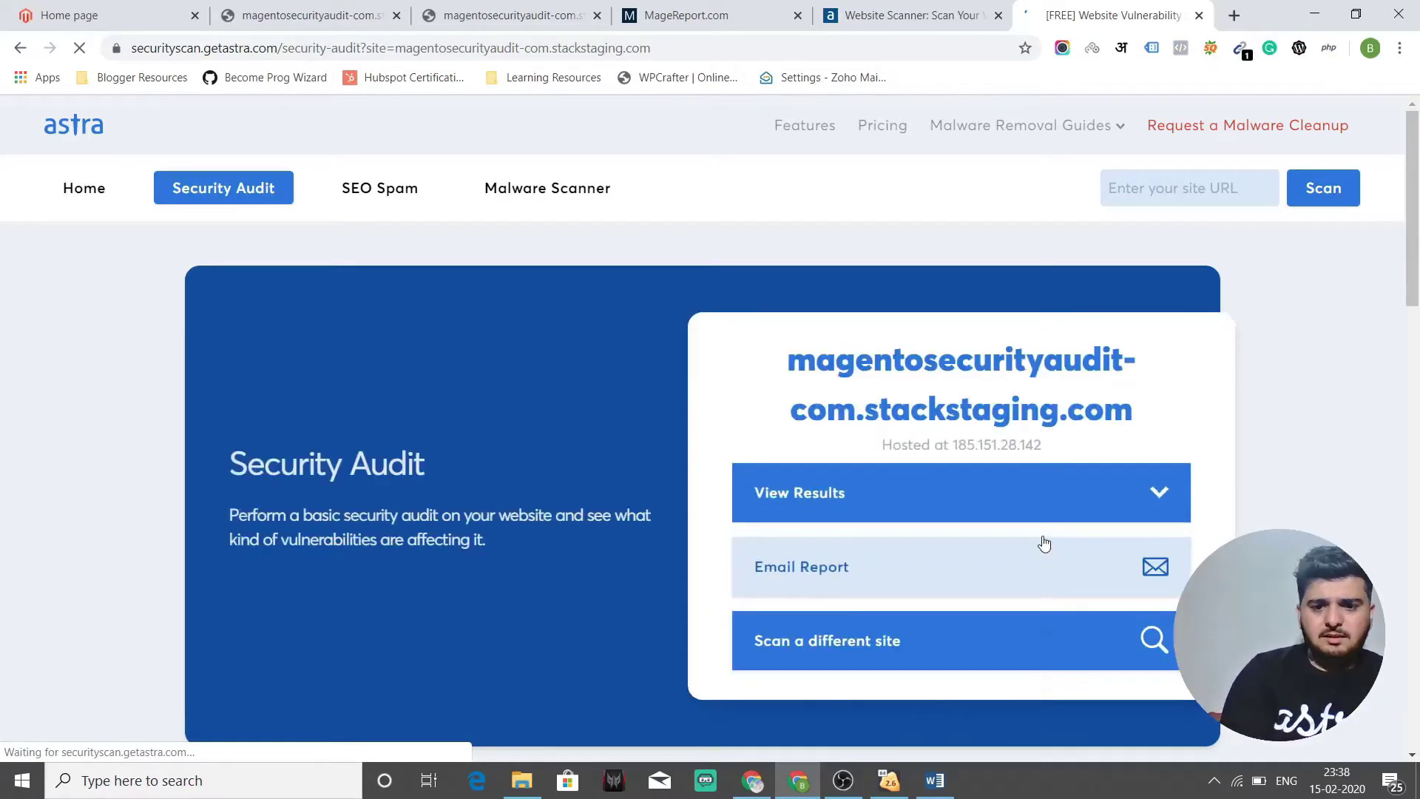
Review the 58/100 health score and the HTTPS redirect finding in the audit results
scroll(724, 488, "down", 2)
scroll(725, 487, "down", 3)
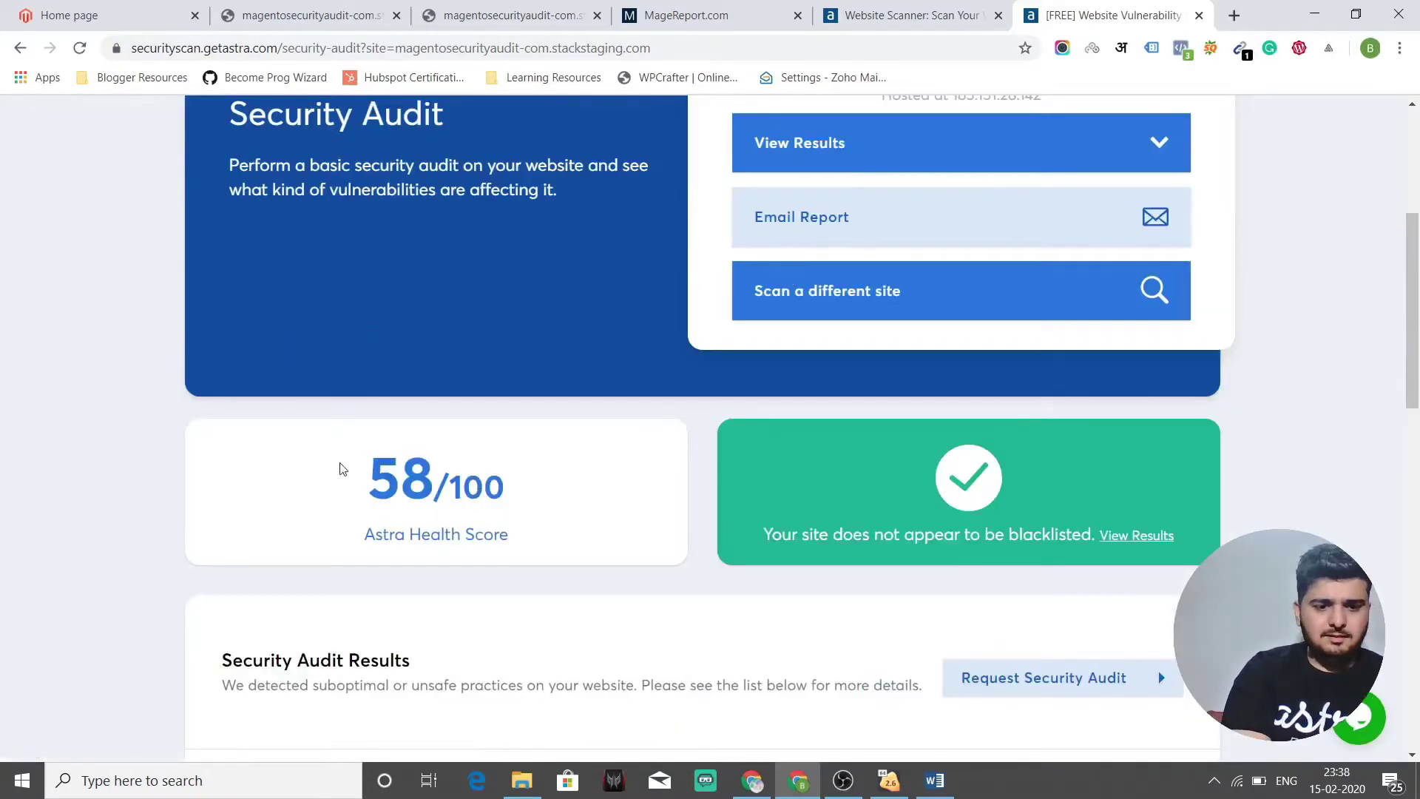
left_click_drag(530, 518, 345, 467)
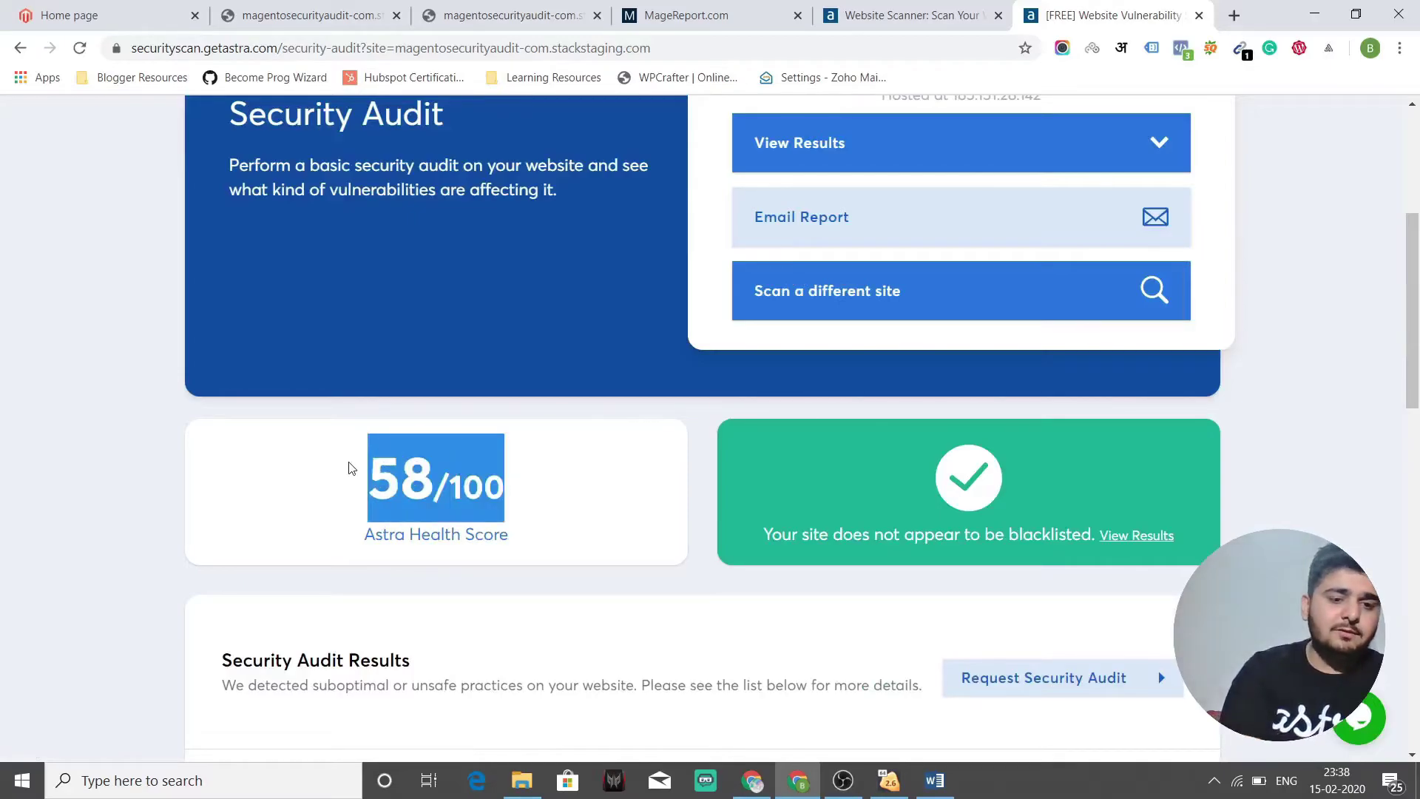
scroll(345, 467, "down", 2)
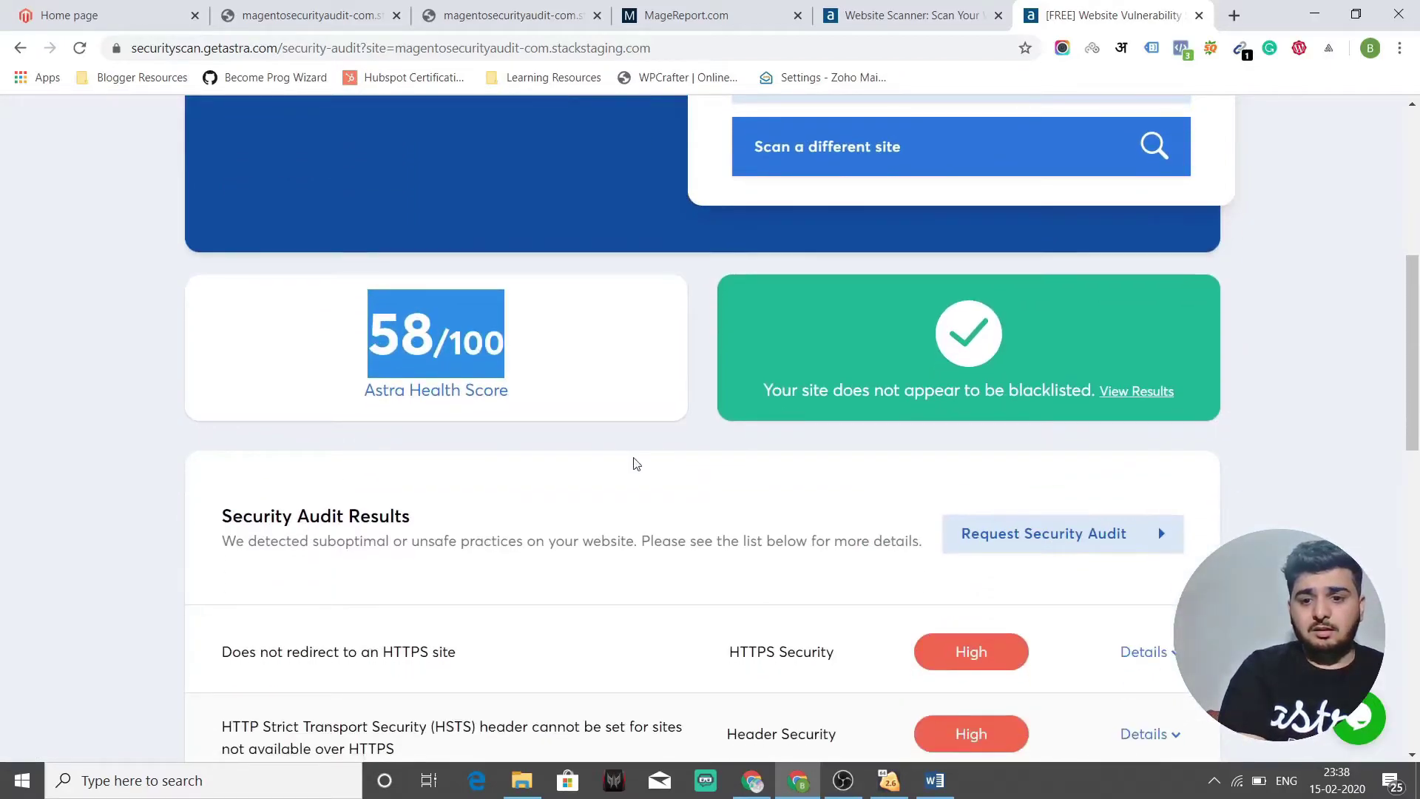
scroll(838, 380, "down", 2)
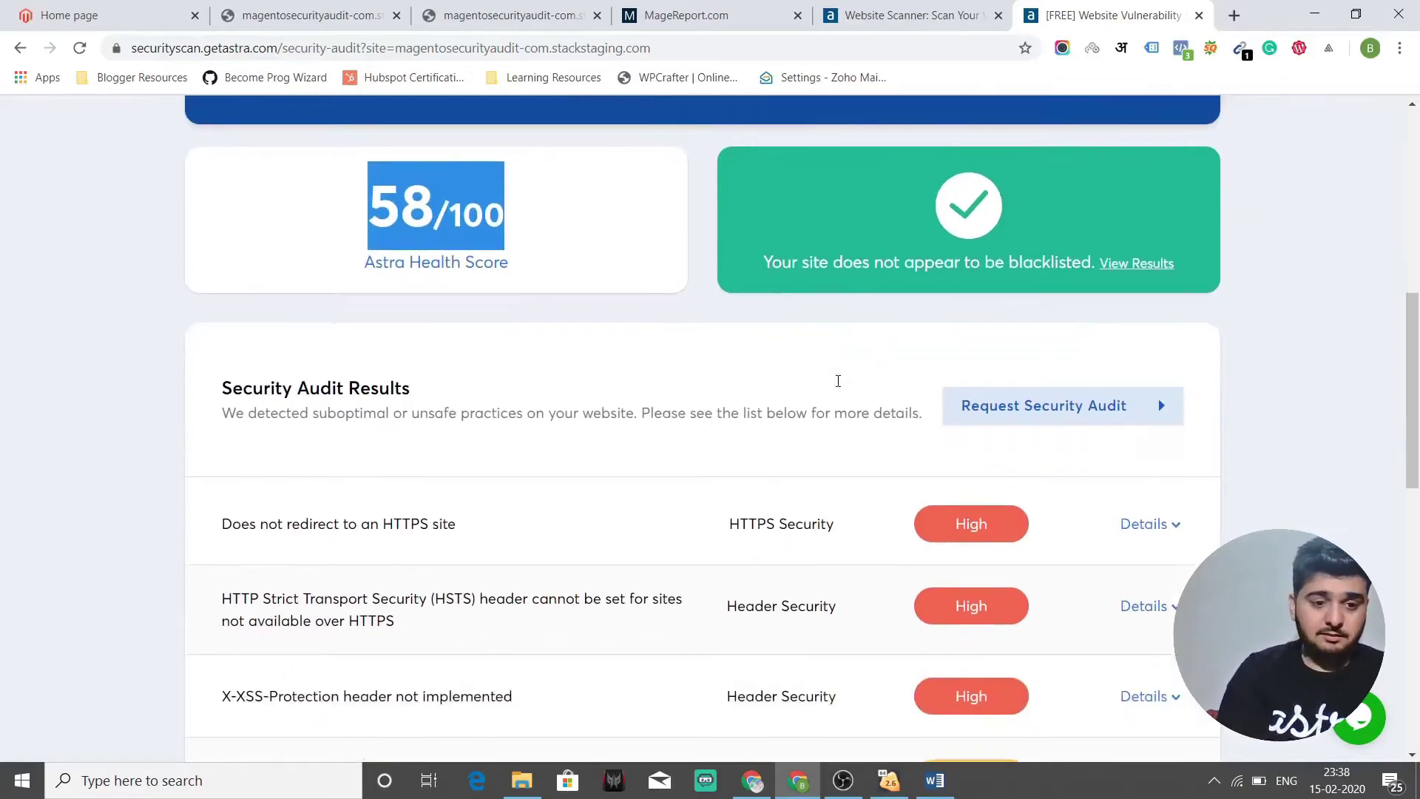
scroll(473, 391, "down", 2)
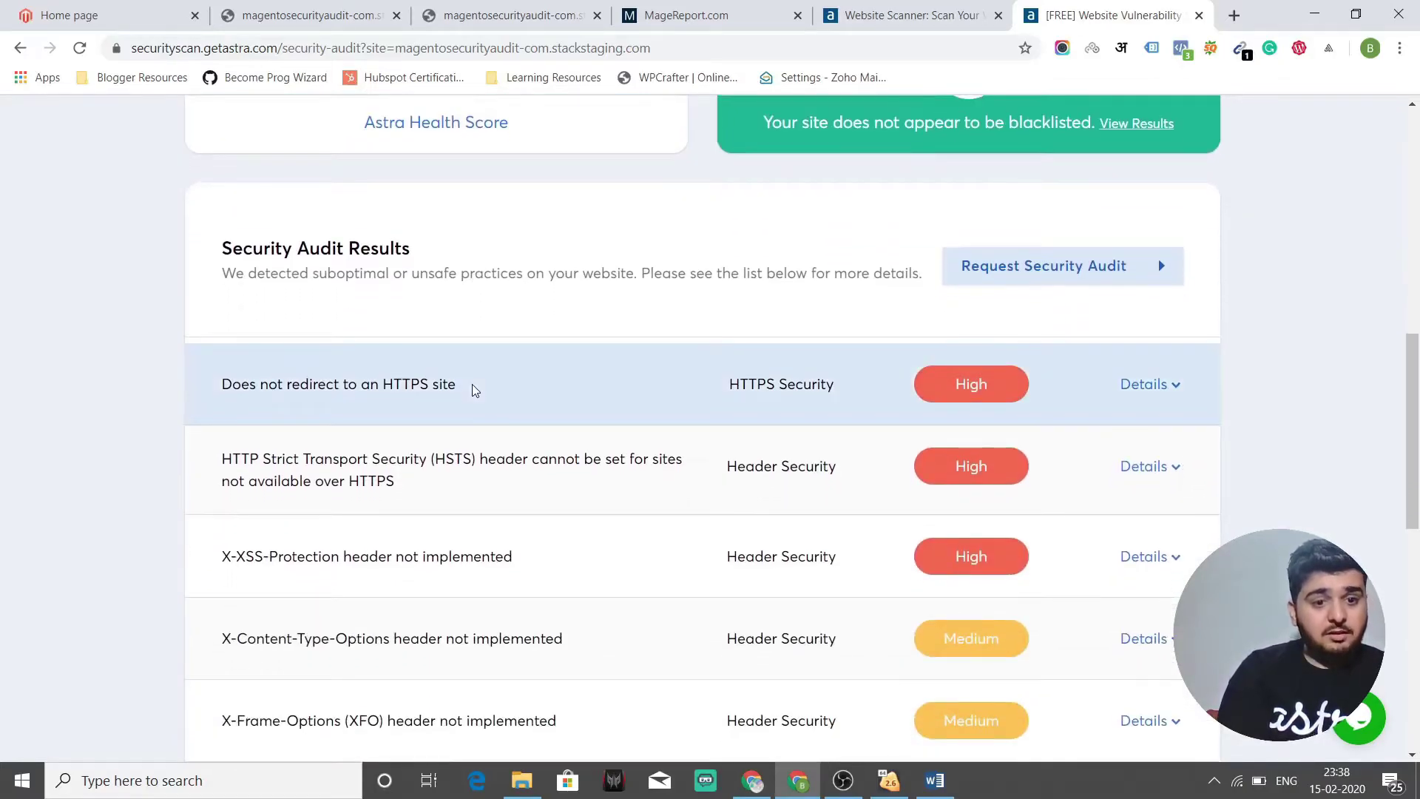
left_click_drag(474, 389, 207, 389)
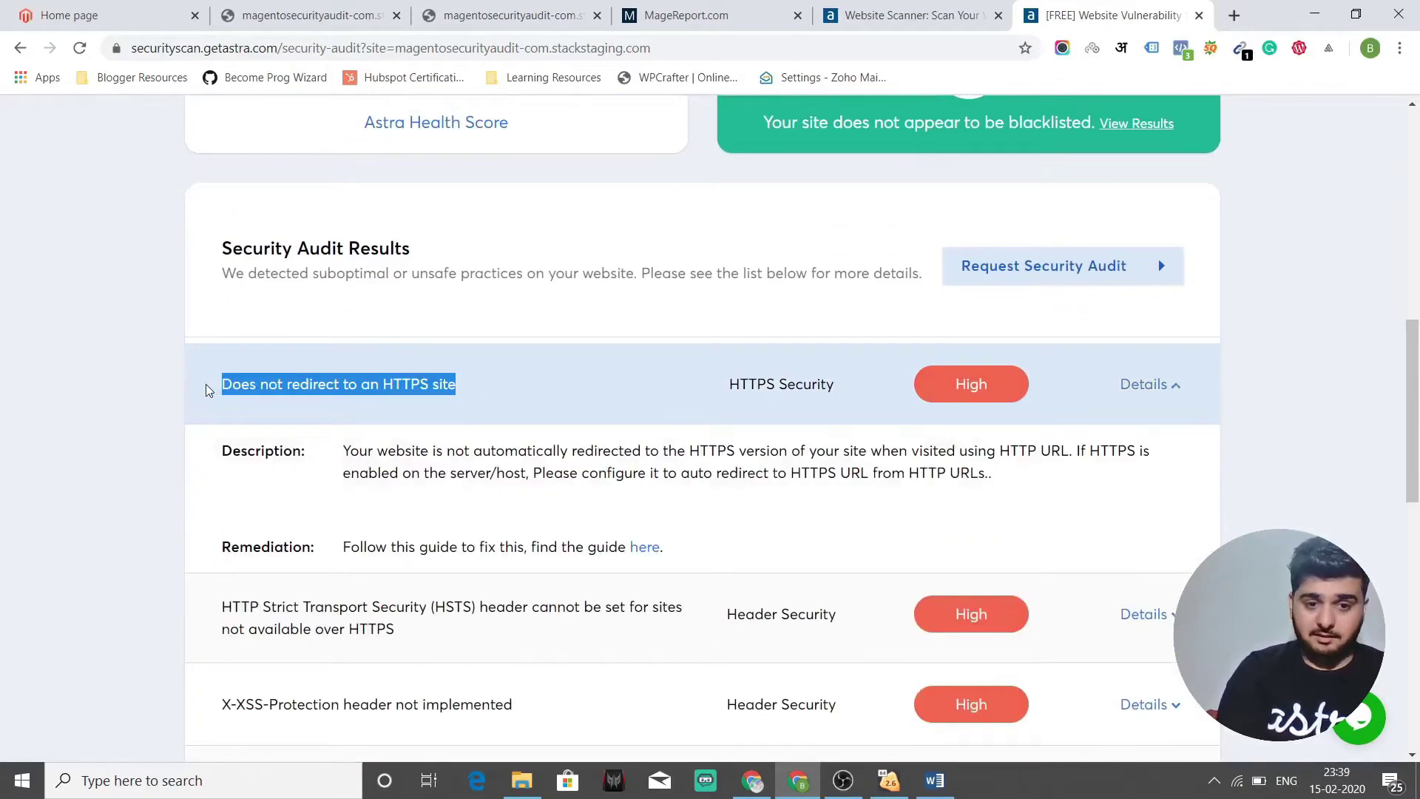
scroll(130, 441, "down", 2)
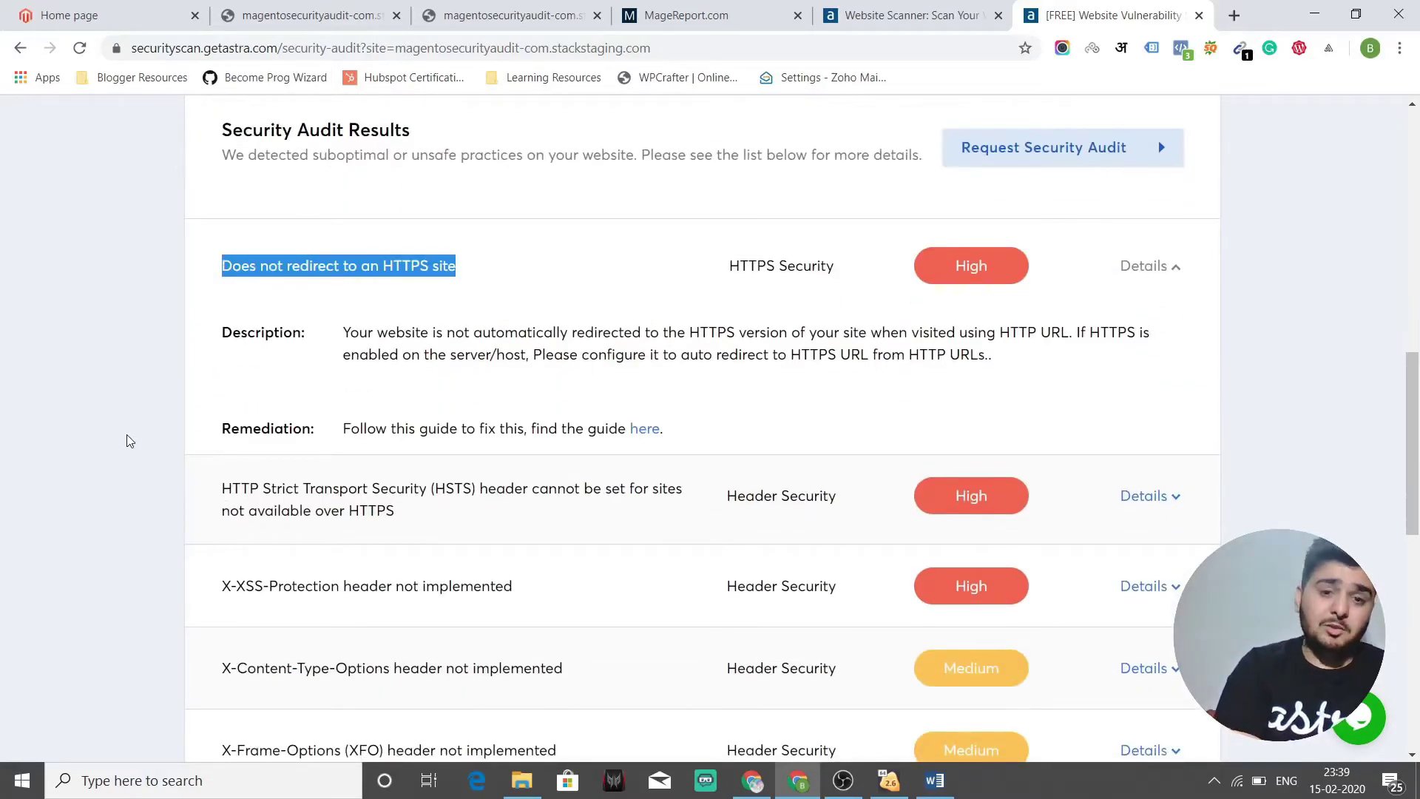
scroll(461, 262, "down", 1)
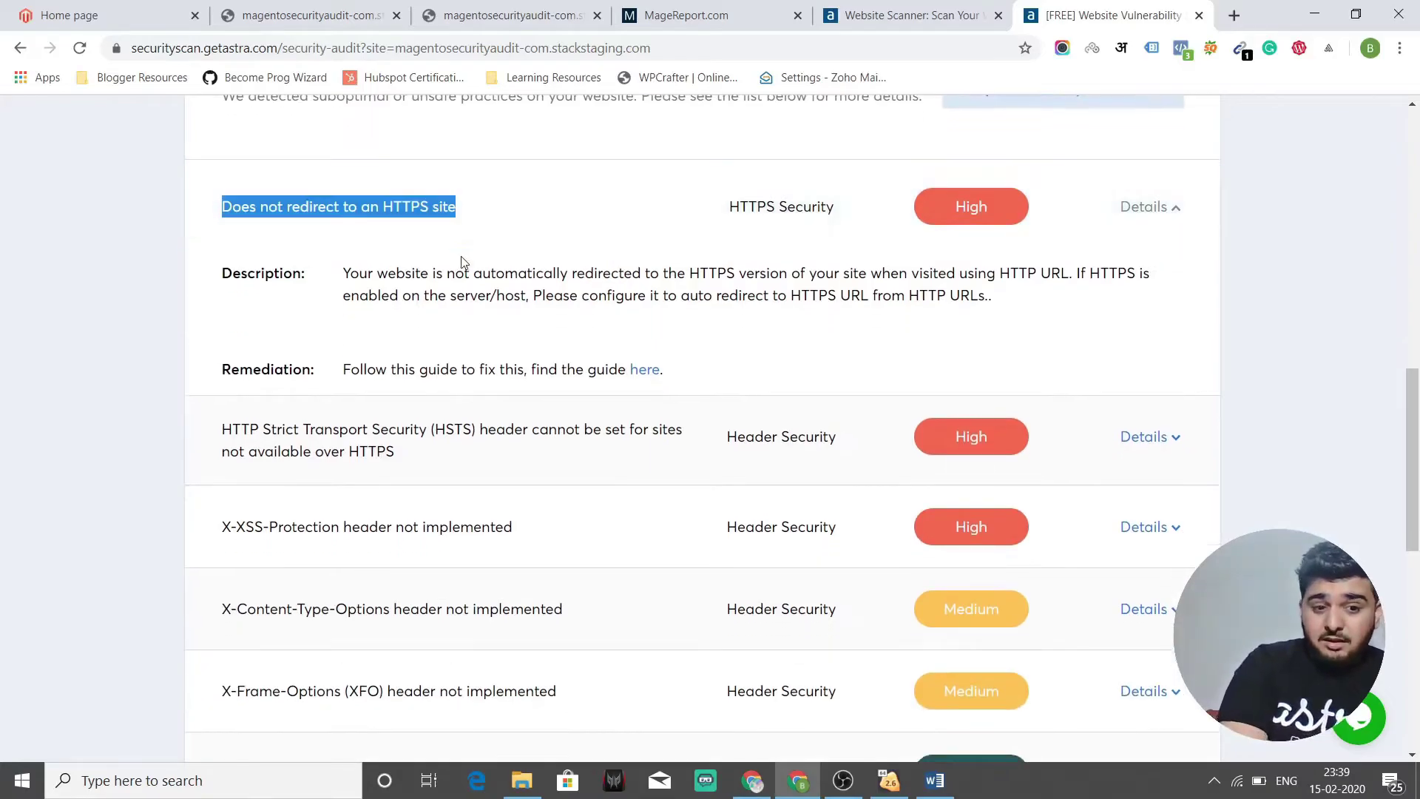
Expand the HSTS and X-XSS-Protection findings' details, then scroll back to the top
left_click_drag(224, 433, 443, 457)
scroll(443, 457, "down", 2)
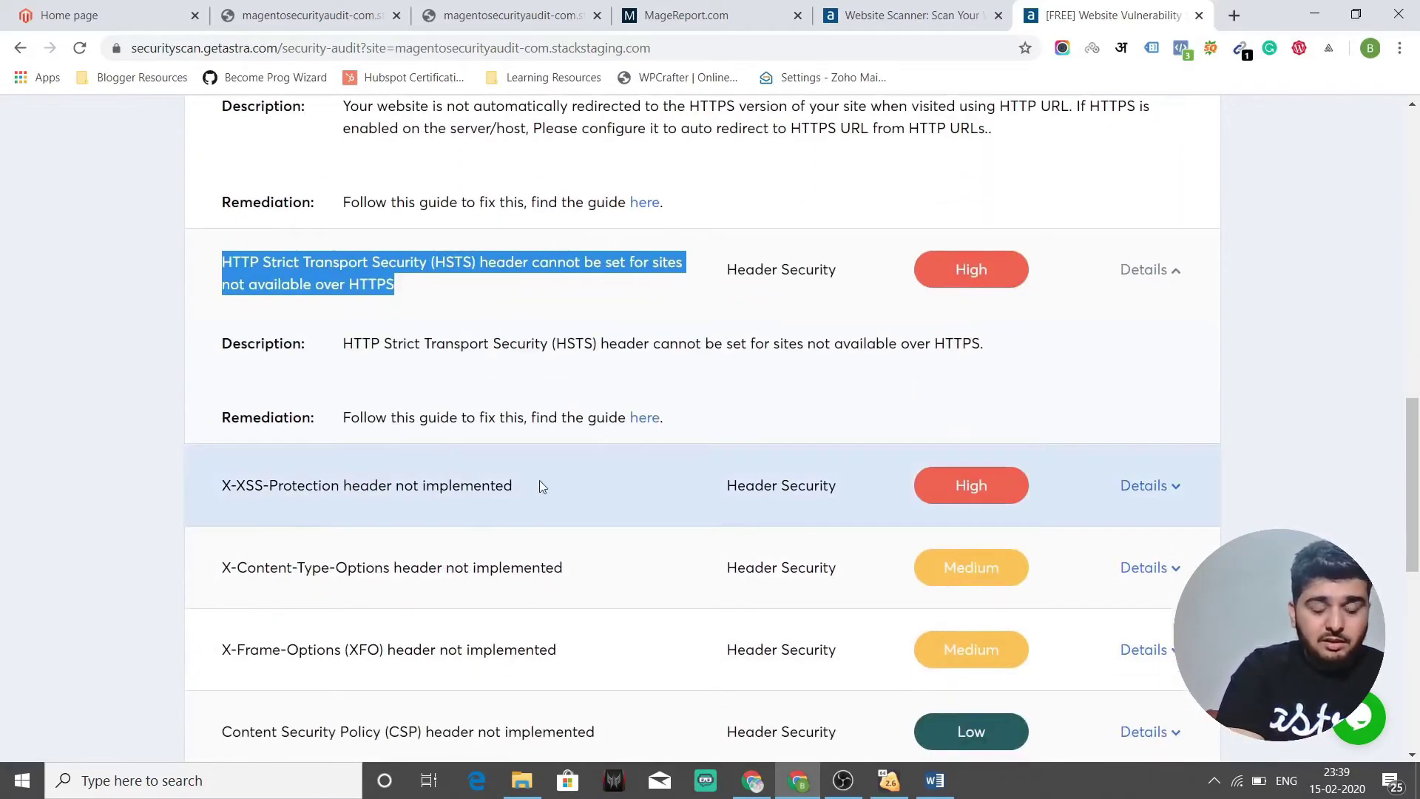
left_click_drag(539, 480, 210, 498)
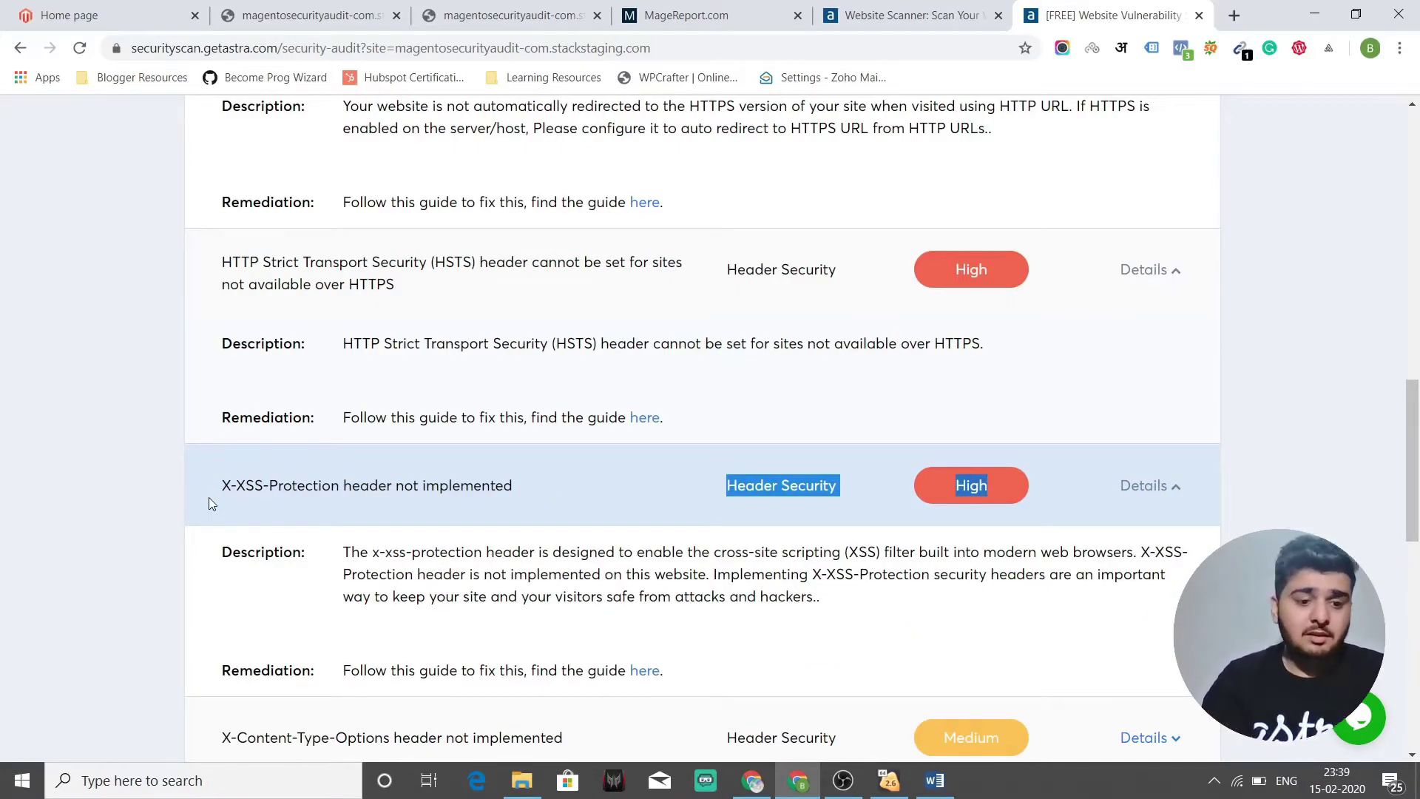
scroll(209, 497, "down", 2)
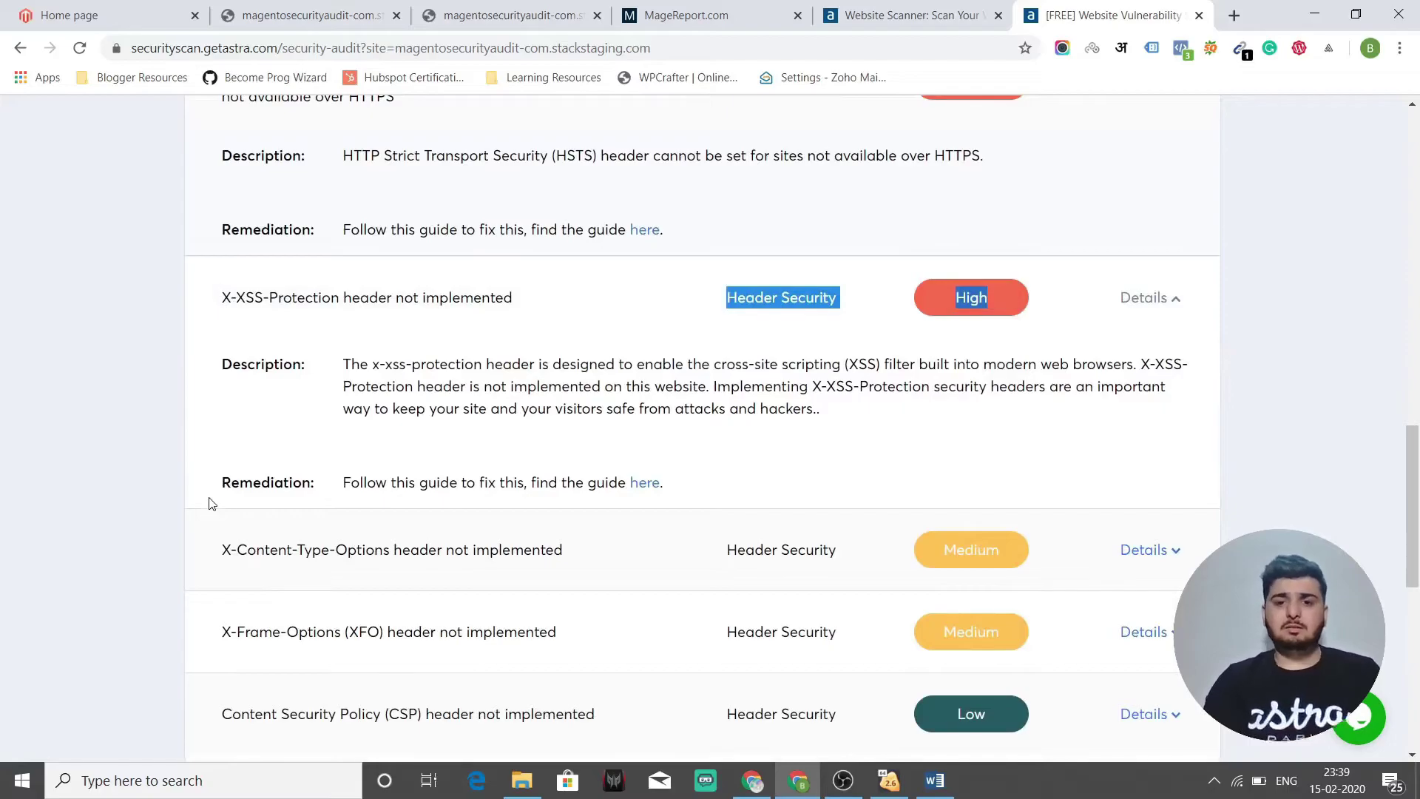
scroll(208, 502, "up", 3)
scroll(859, 384, "down", 4)
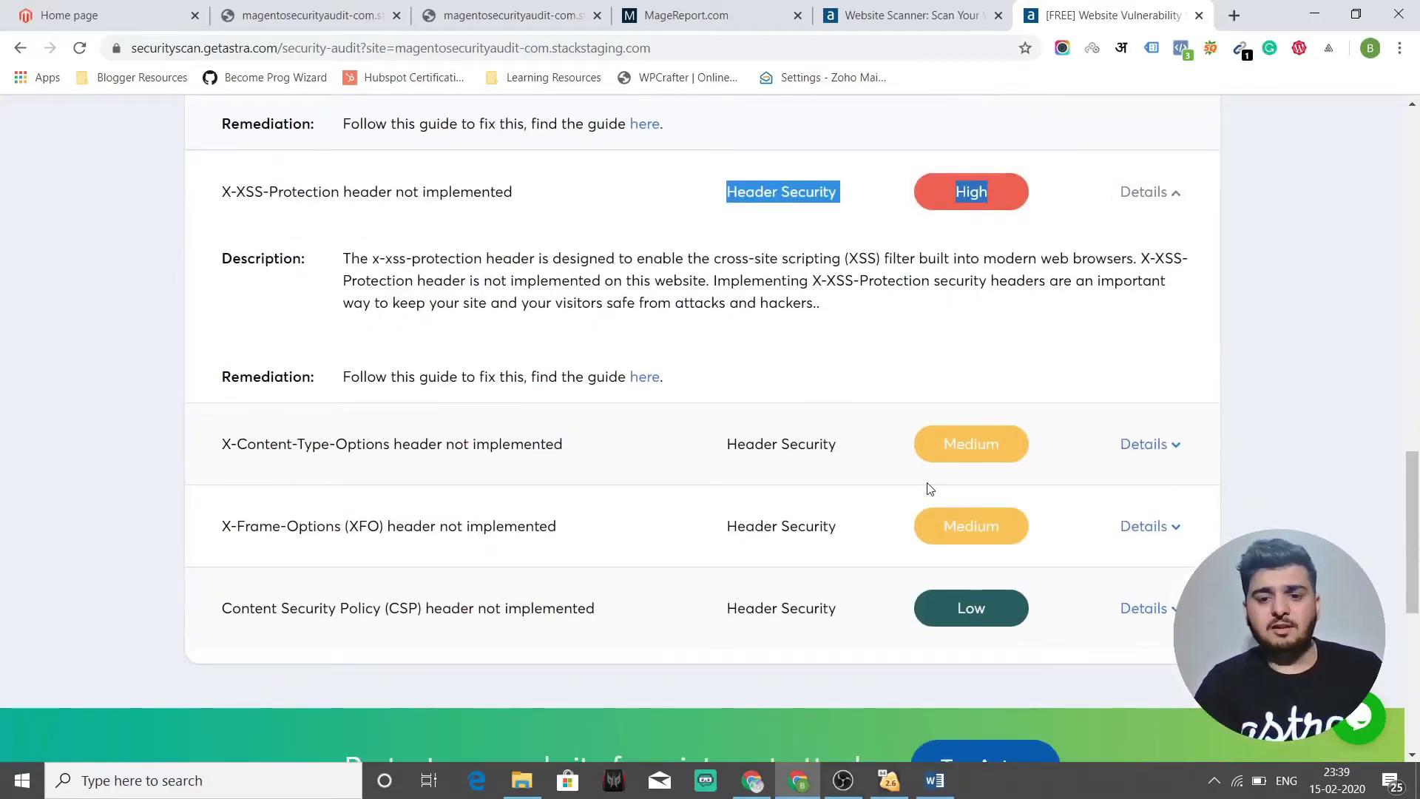
scroll(929, 488, "down", 2)
scroll(724, 279, "up", 2)
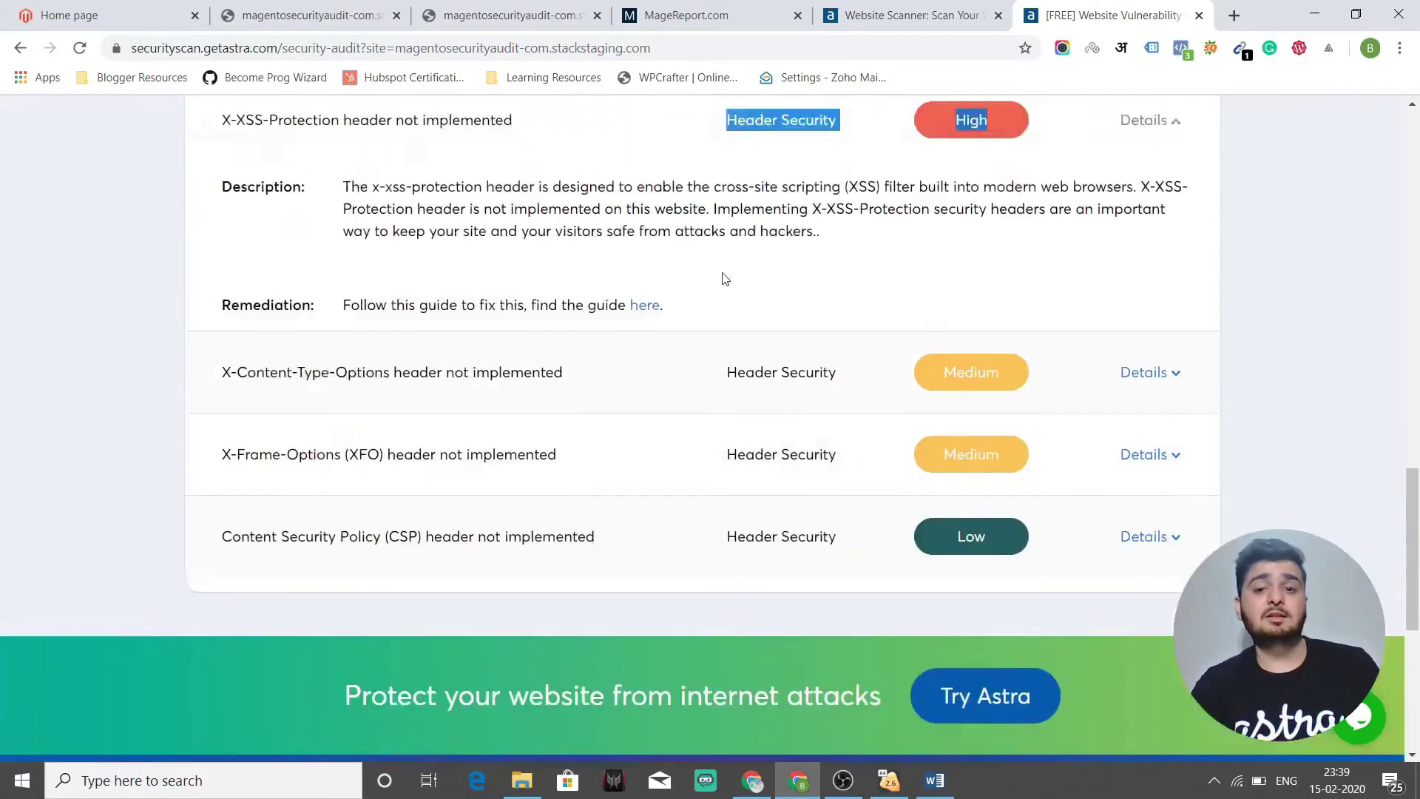
scroll(725, 279, "up", 7)
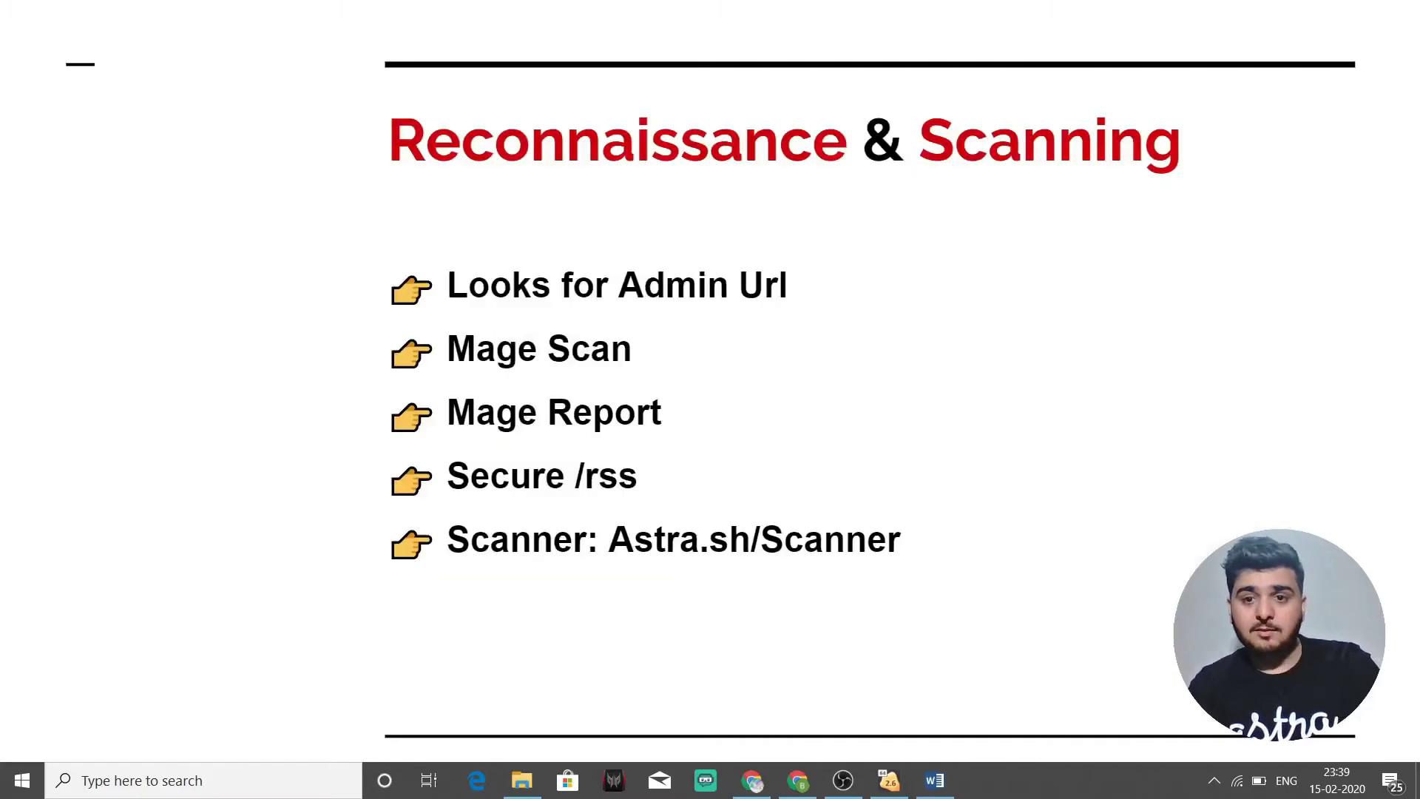
Scroll the magescan scan:all output from Magento Information down to the Unreachable Path Check table
scroll(721, 271, "up", 20)
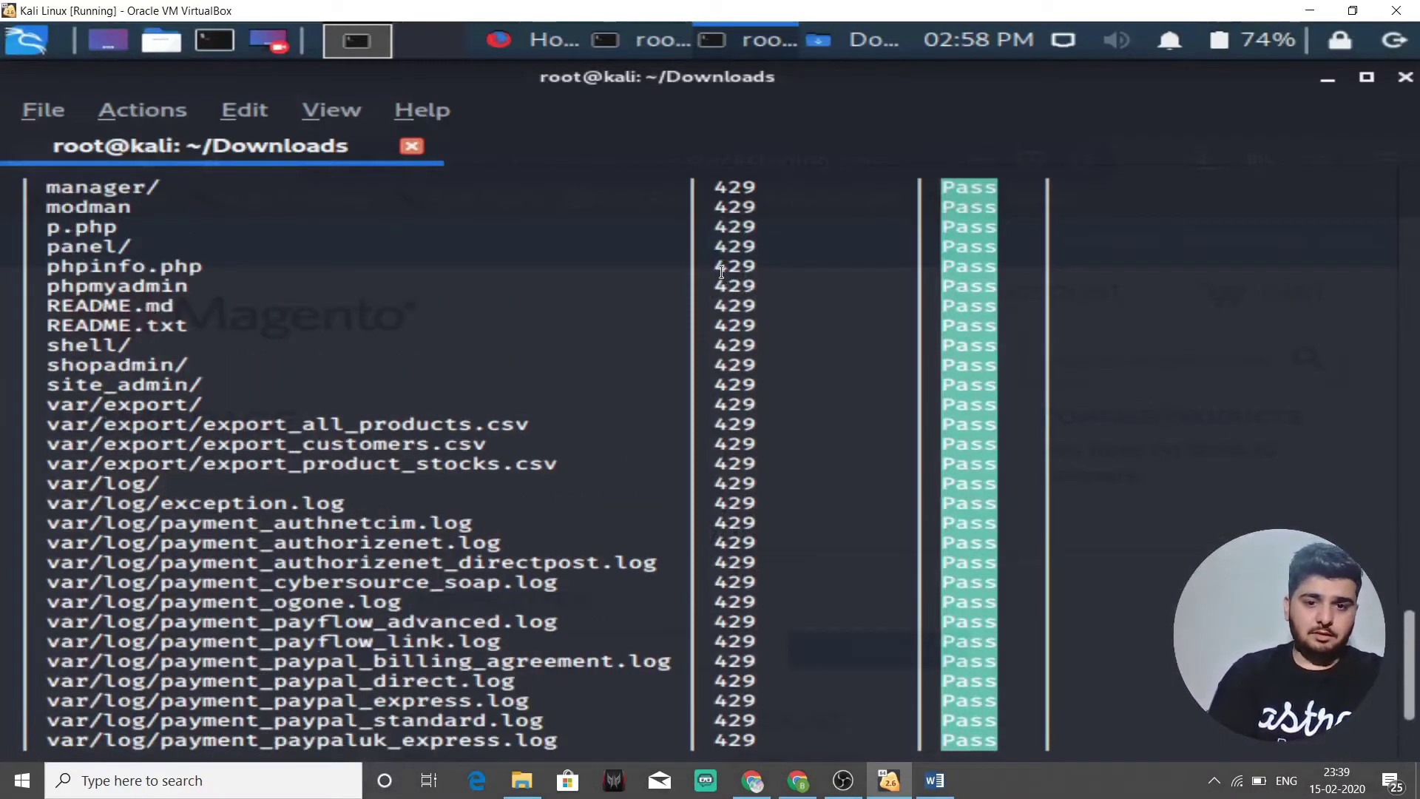
scroll(721, 272, "up", 10)
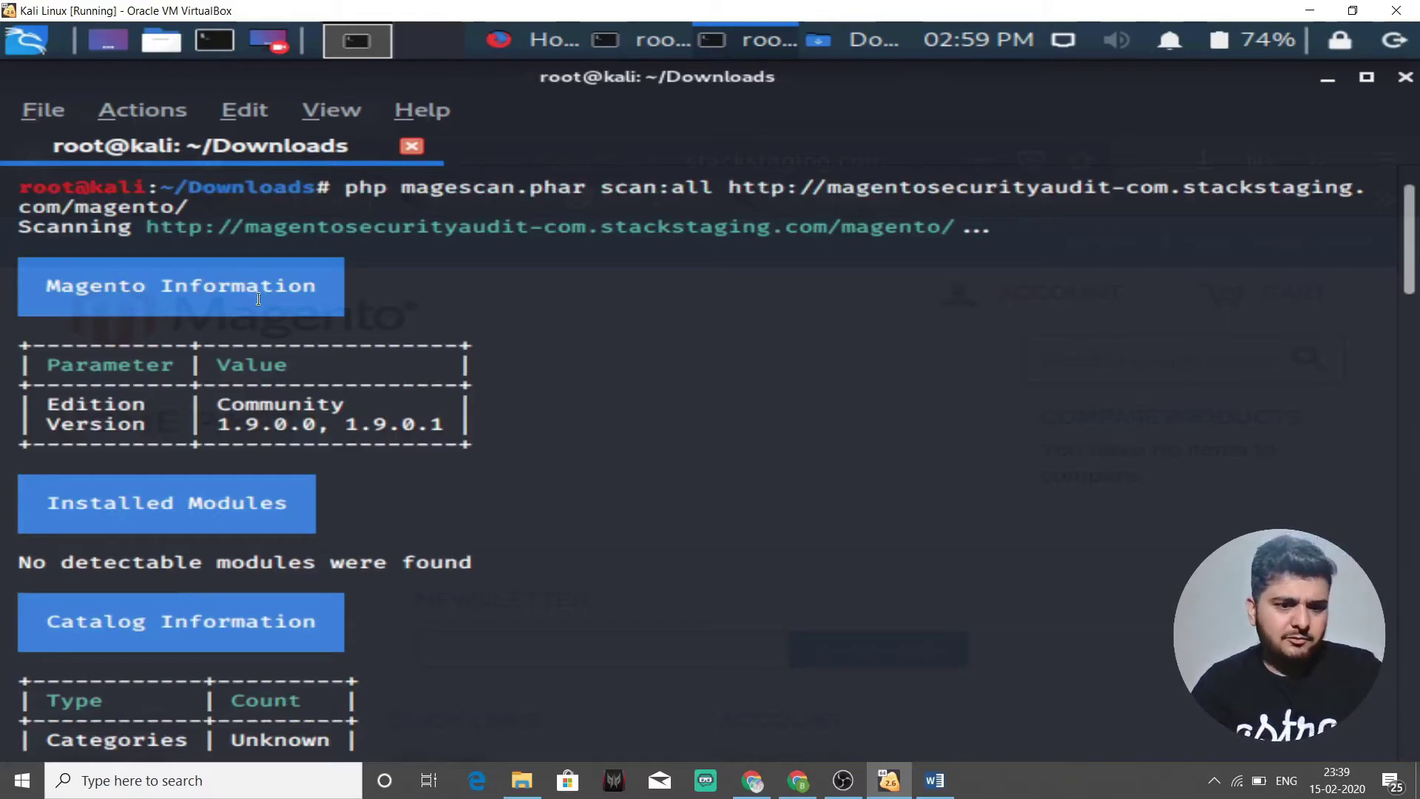
scroll(287, 435, "down", 1)
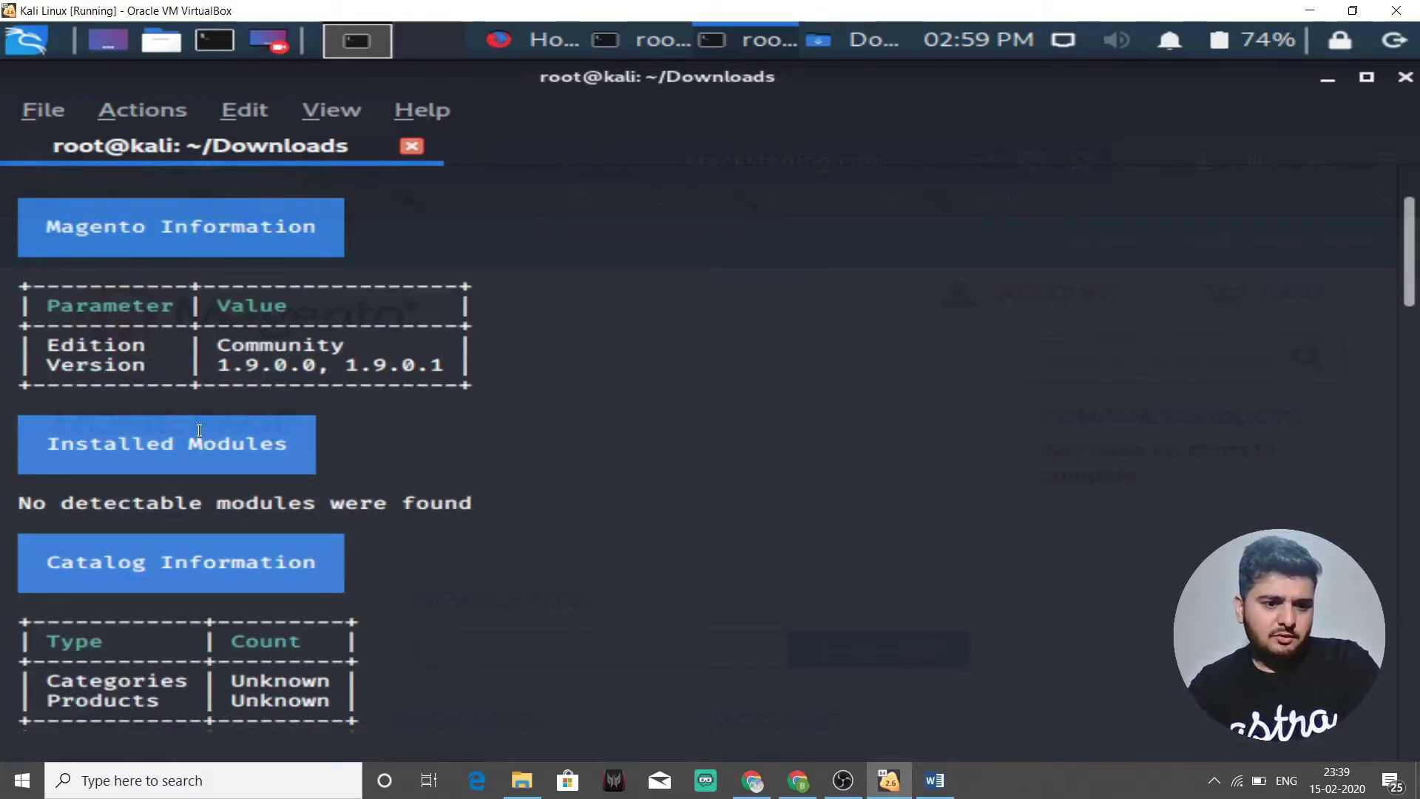
scroll(200, 430, "down", 2)
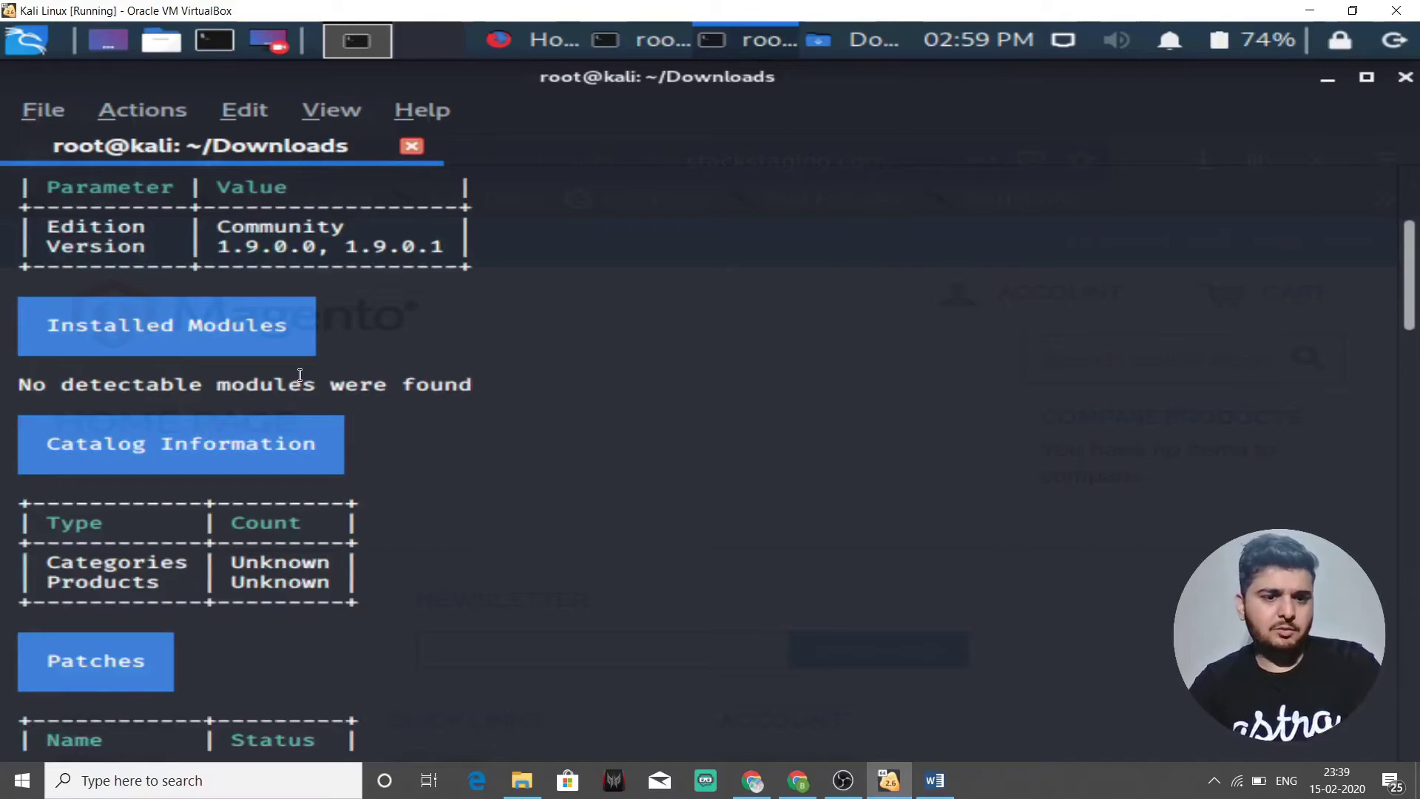
scroll(300, 376, "down", 1)
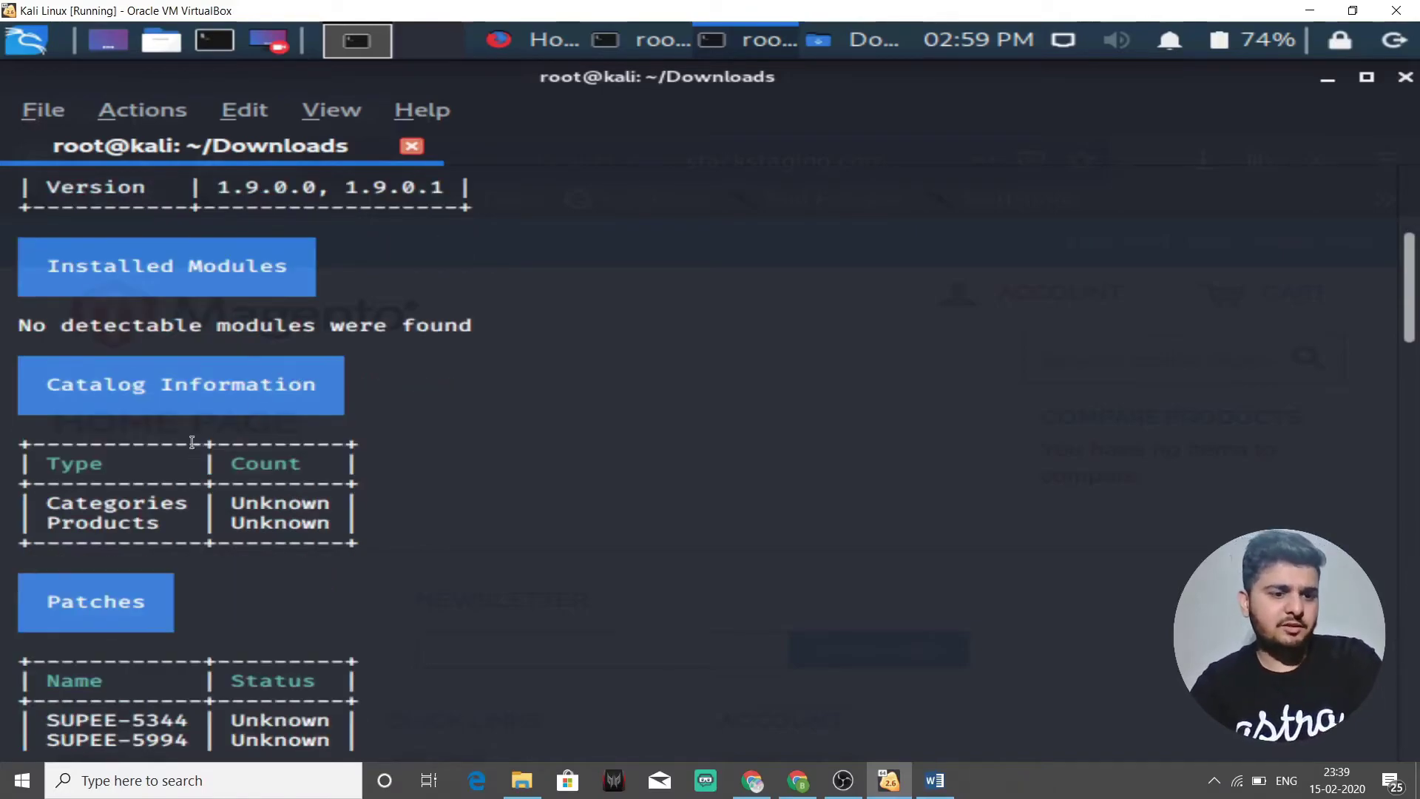
scroll(194, 444, "down", 1)
scroll(135, 443, "down", 4)
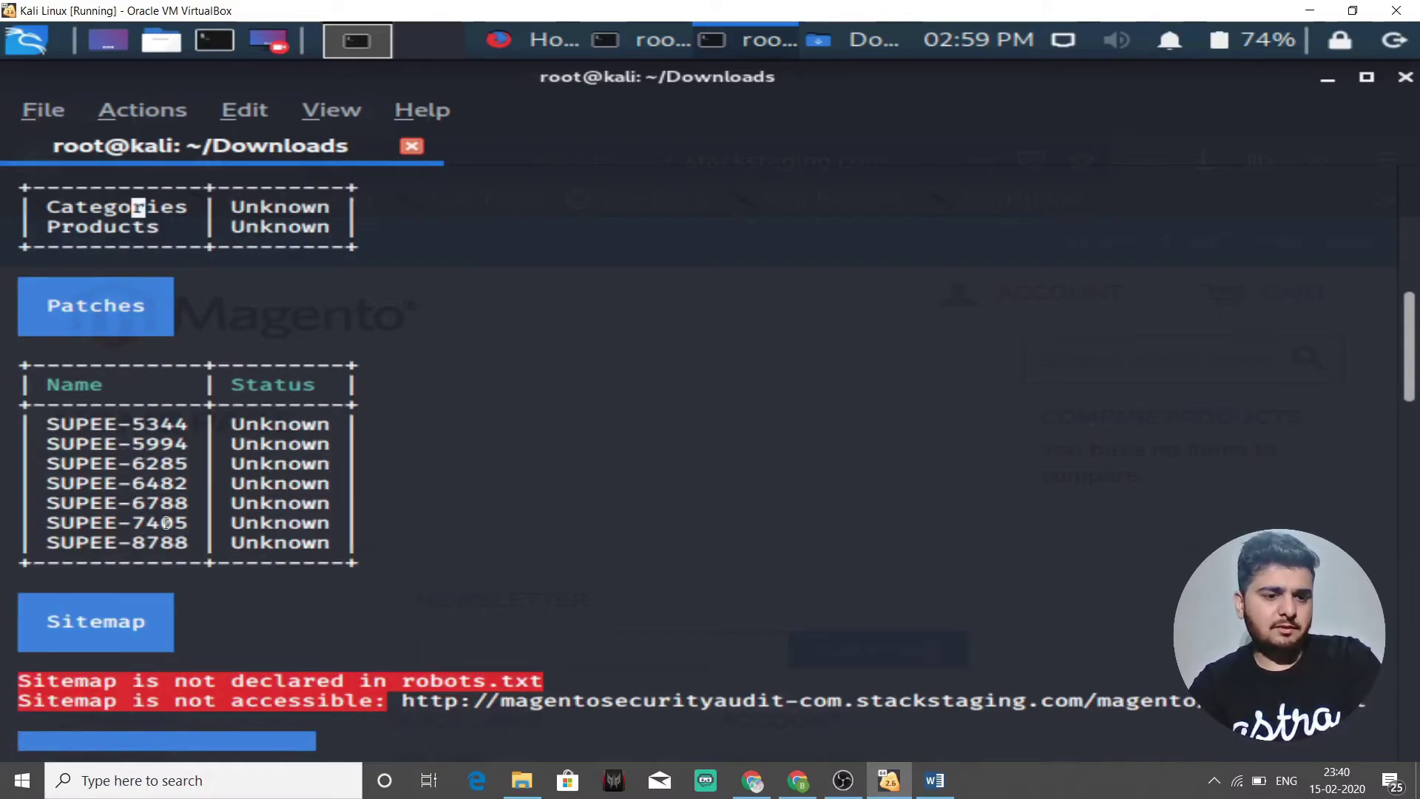
scroll(164, 544, "down", 5)
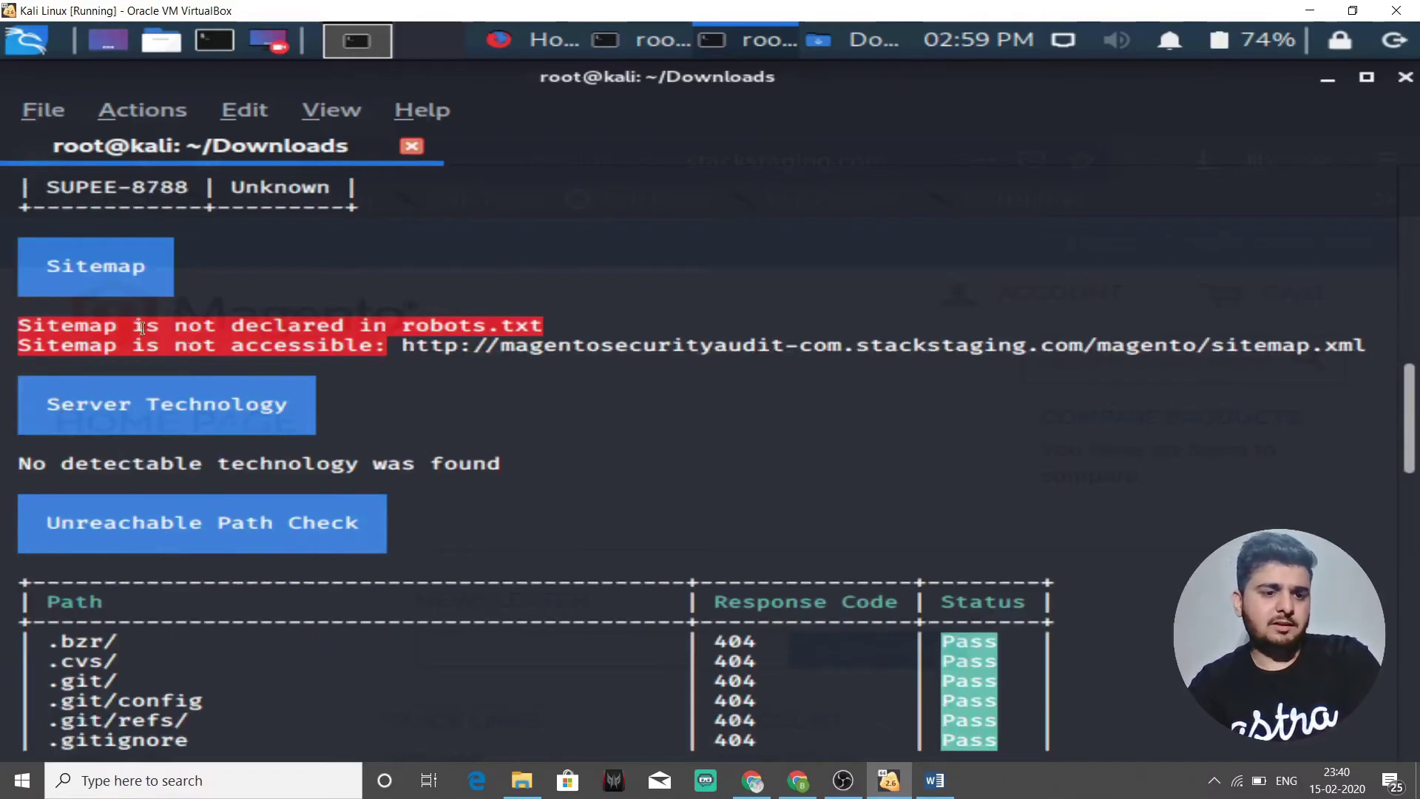
scroll(142, 328, "down", 4)
scroll(142, 328, "down", 2)
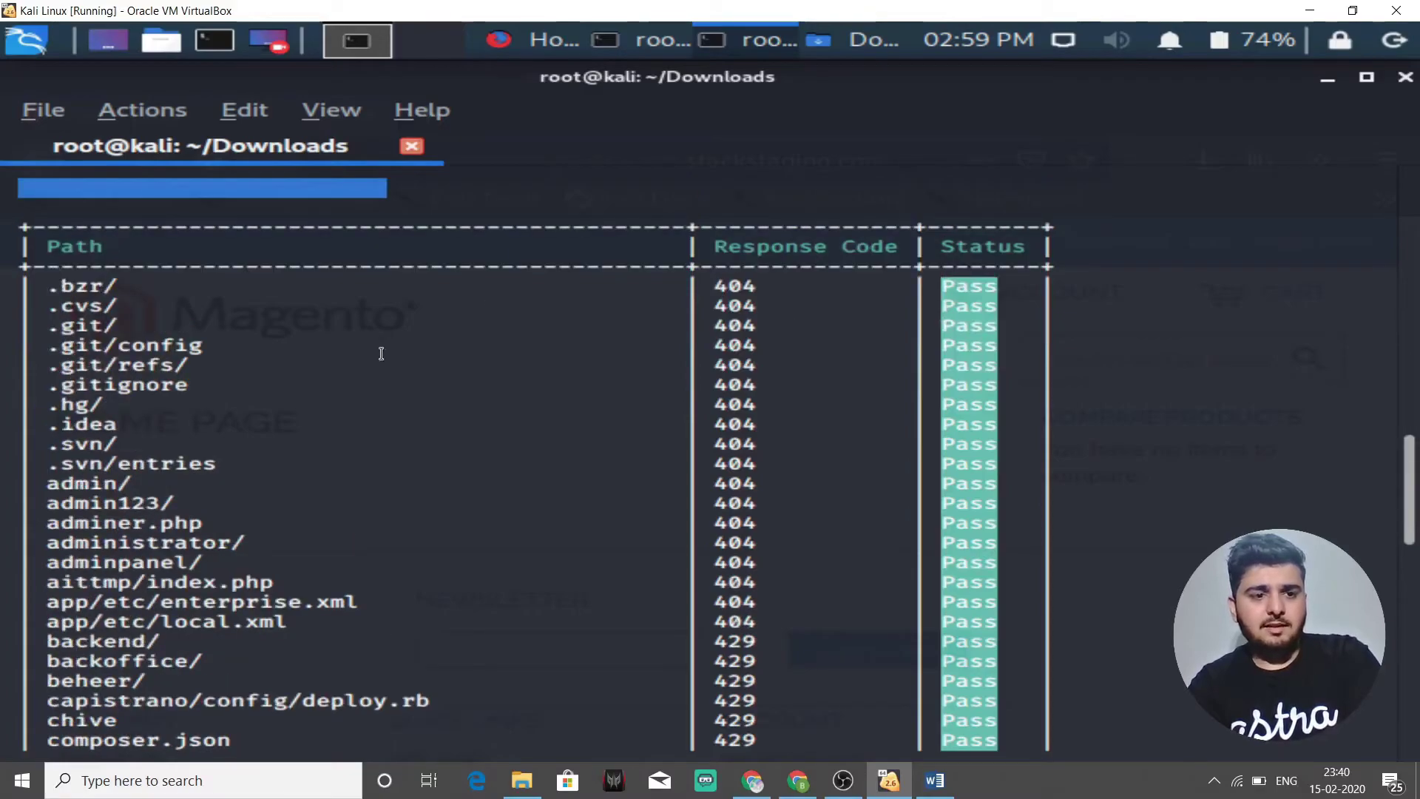
scroll(380, 354, "up", 3)
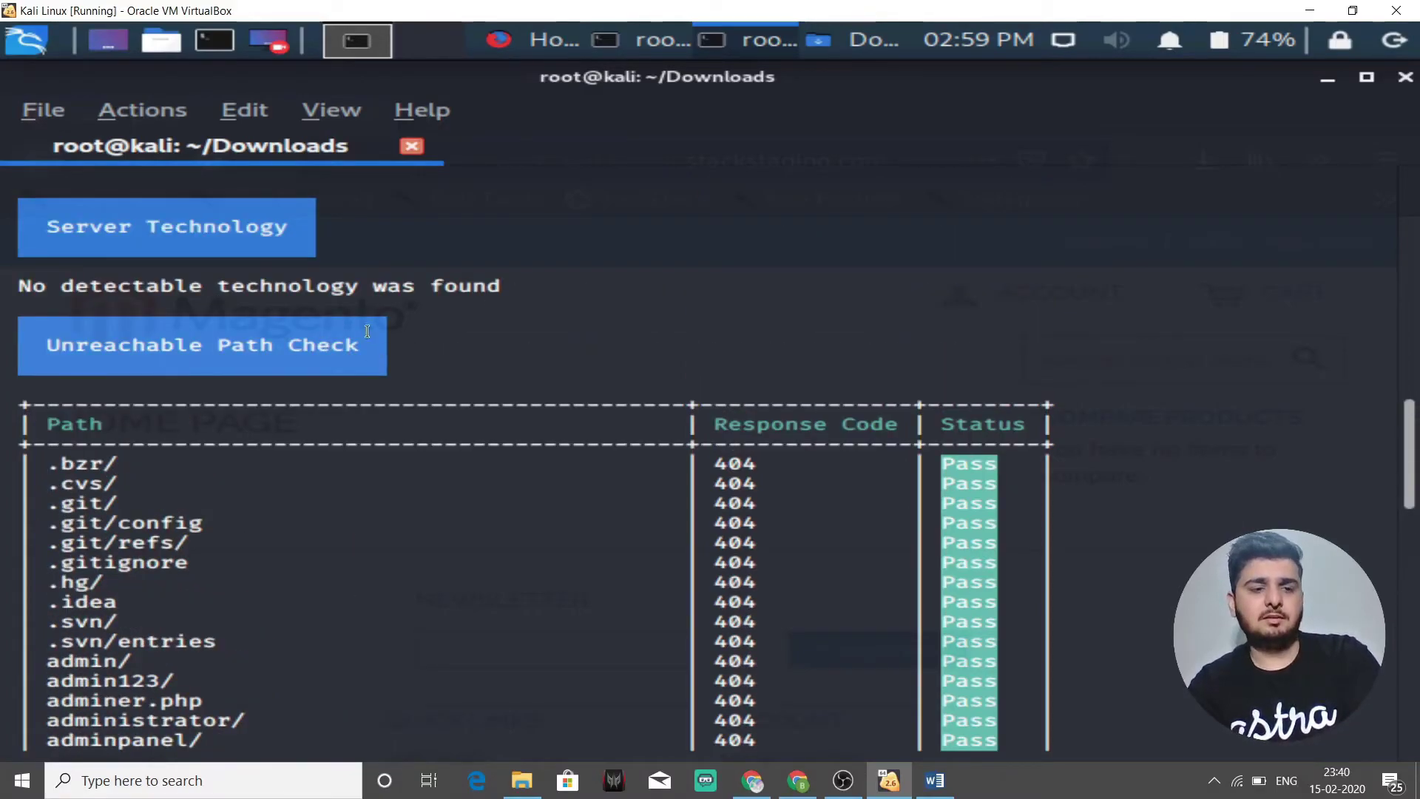
scroll(367, 331, "down", 2)
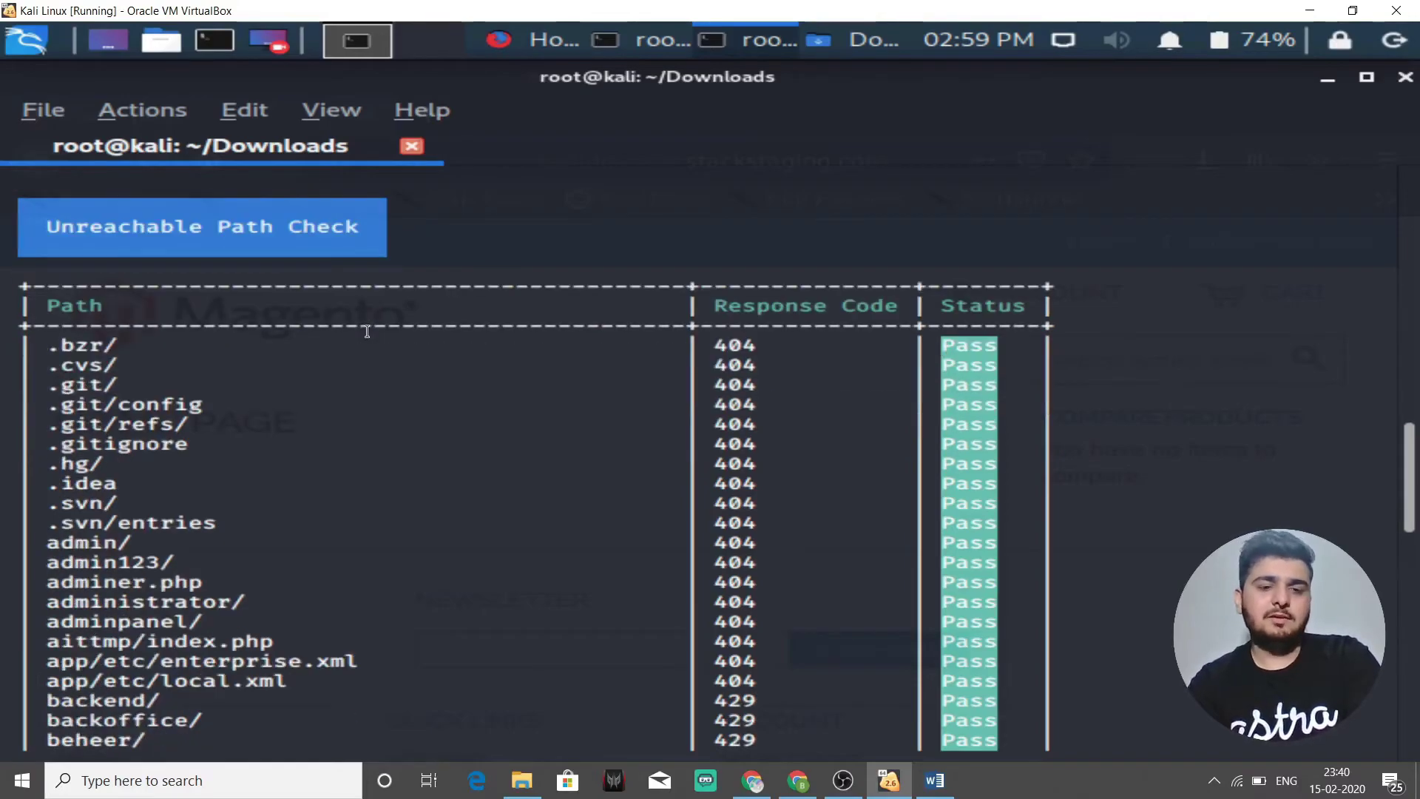
scroll(367, 331, "down", 2)
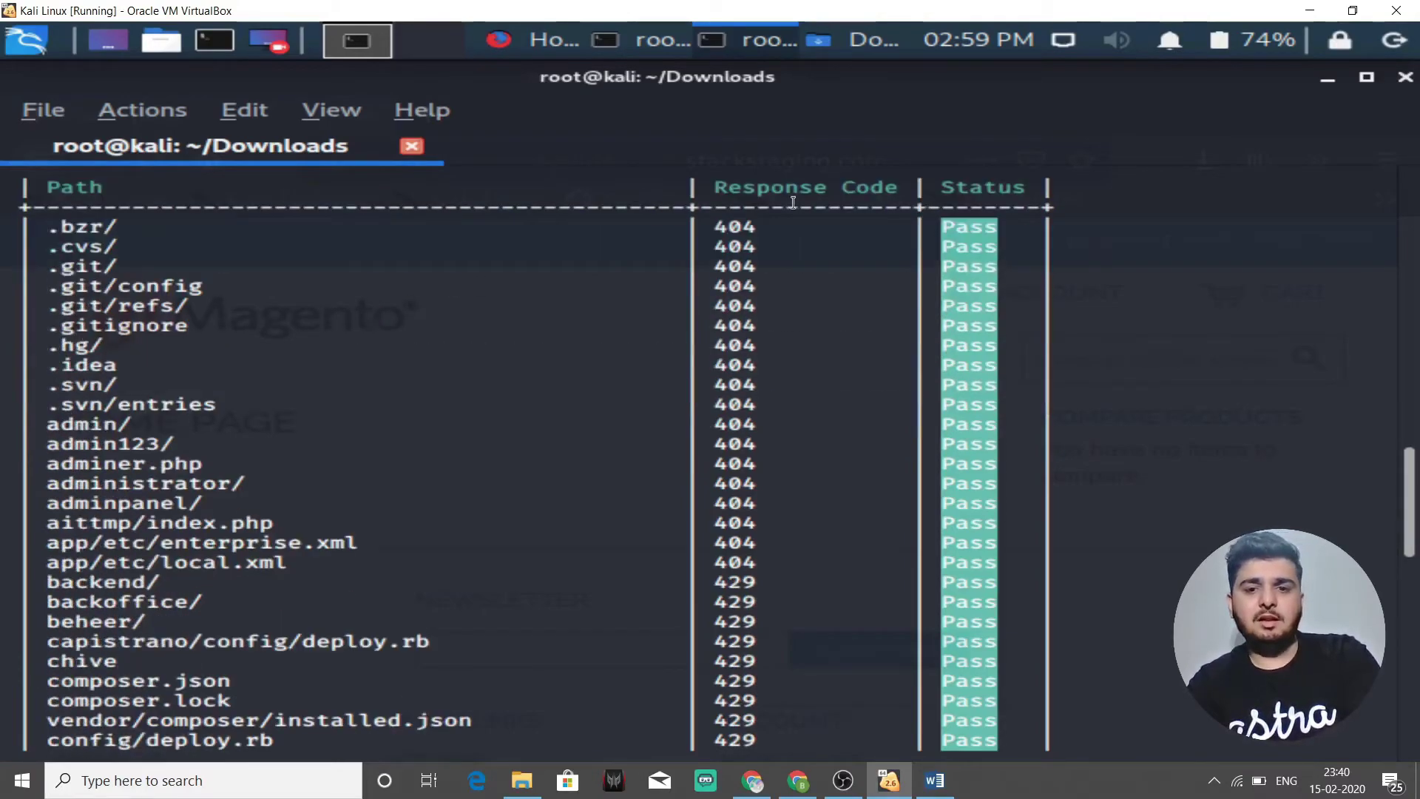
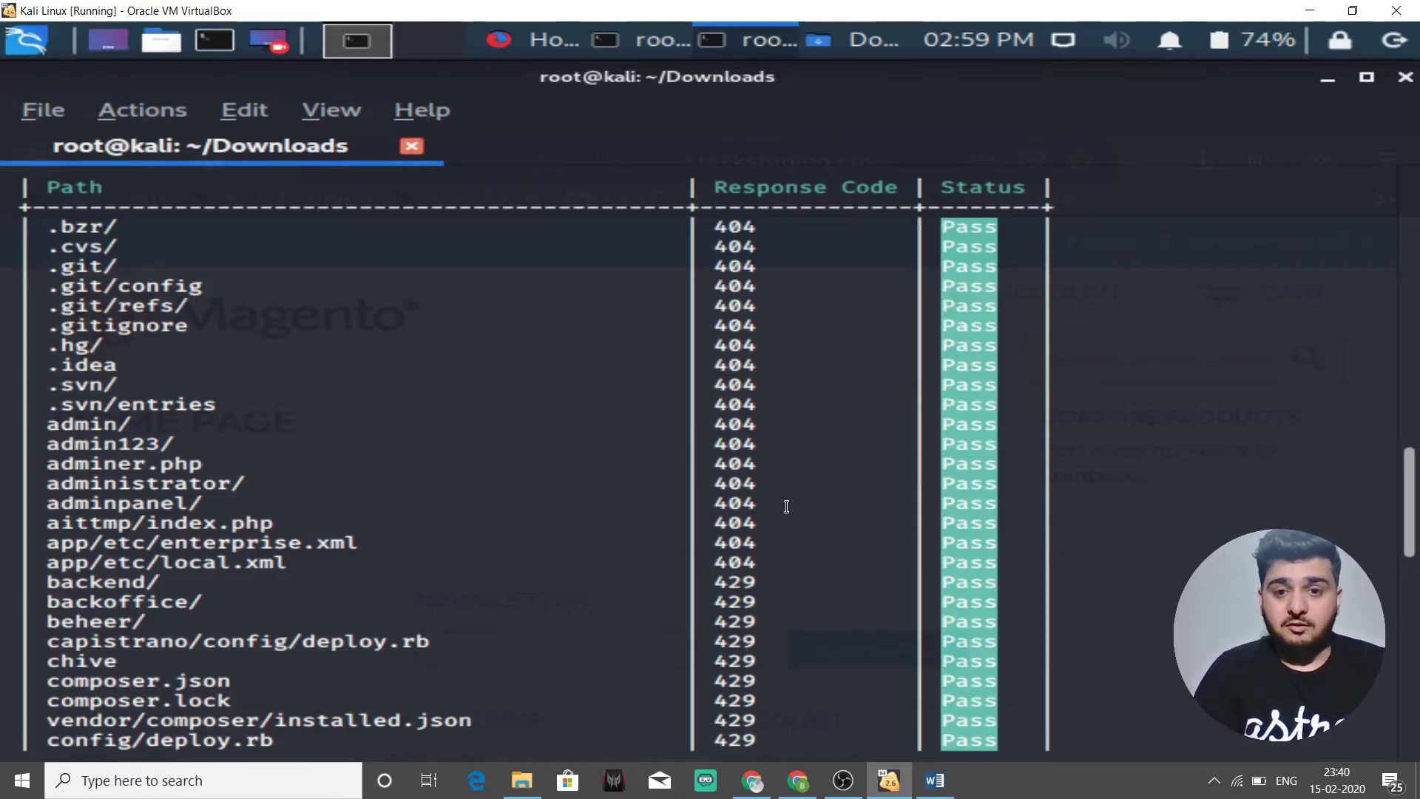
scroll(786, 506, "down", 1)
scroll(785, 503, "up", 3)
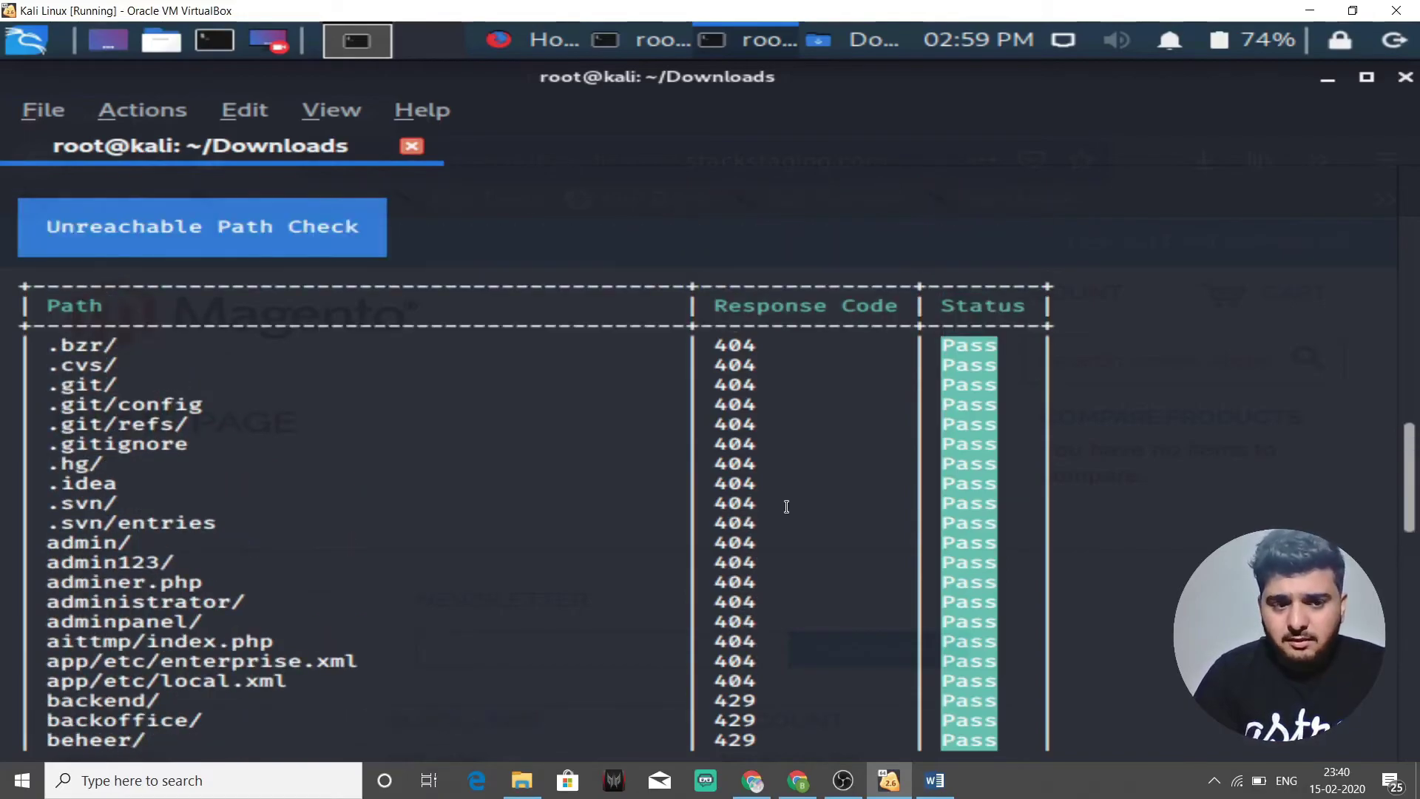
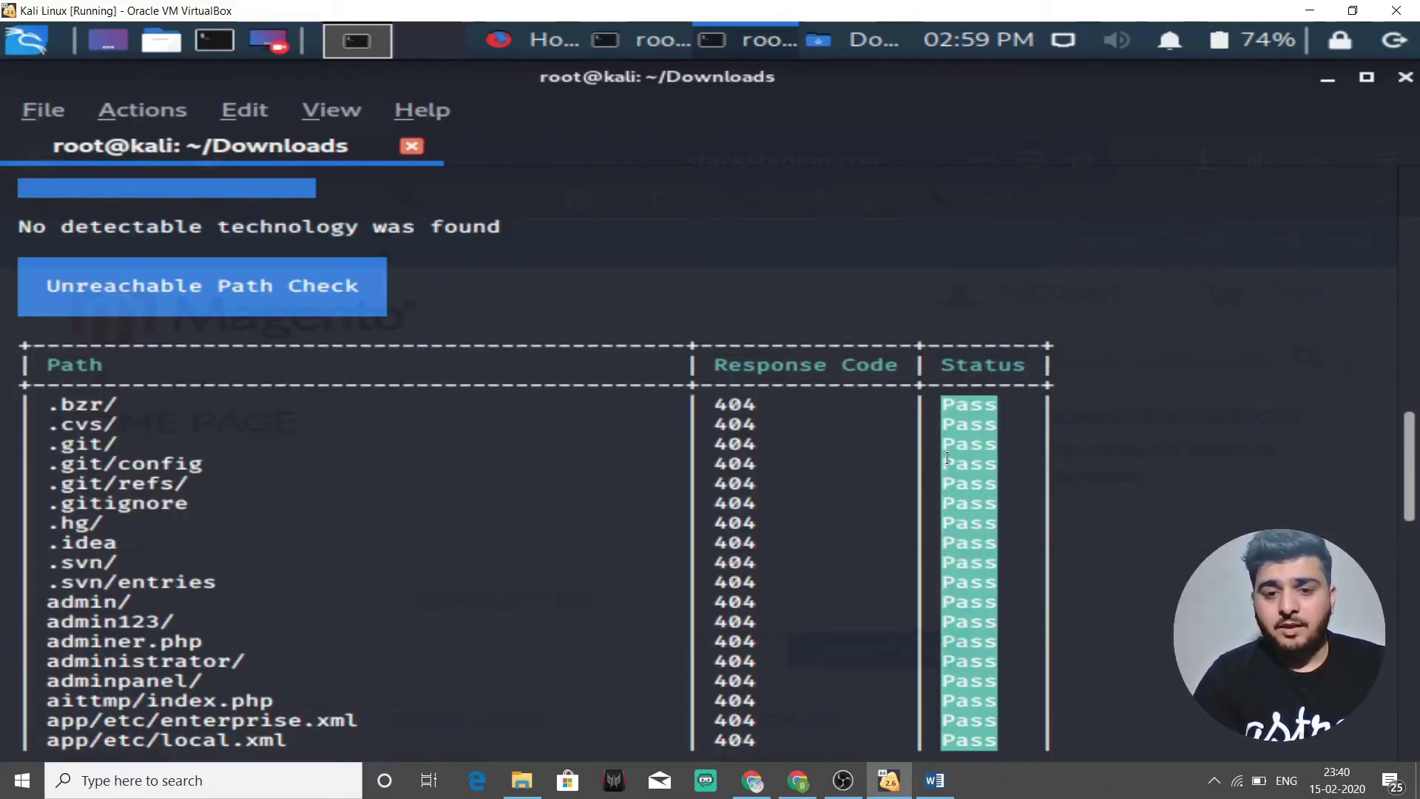
scroll(947, 460, "down", 1)
Highlight the 404 code for .git/refs/ and the Pass status for .idea
left_click_drag(765, 427, 728, 426)
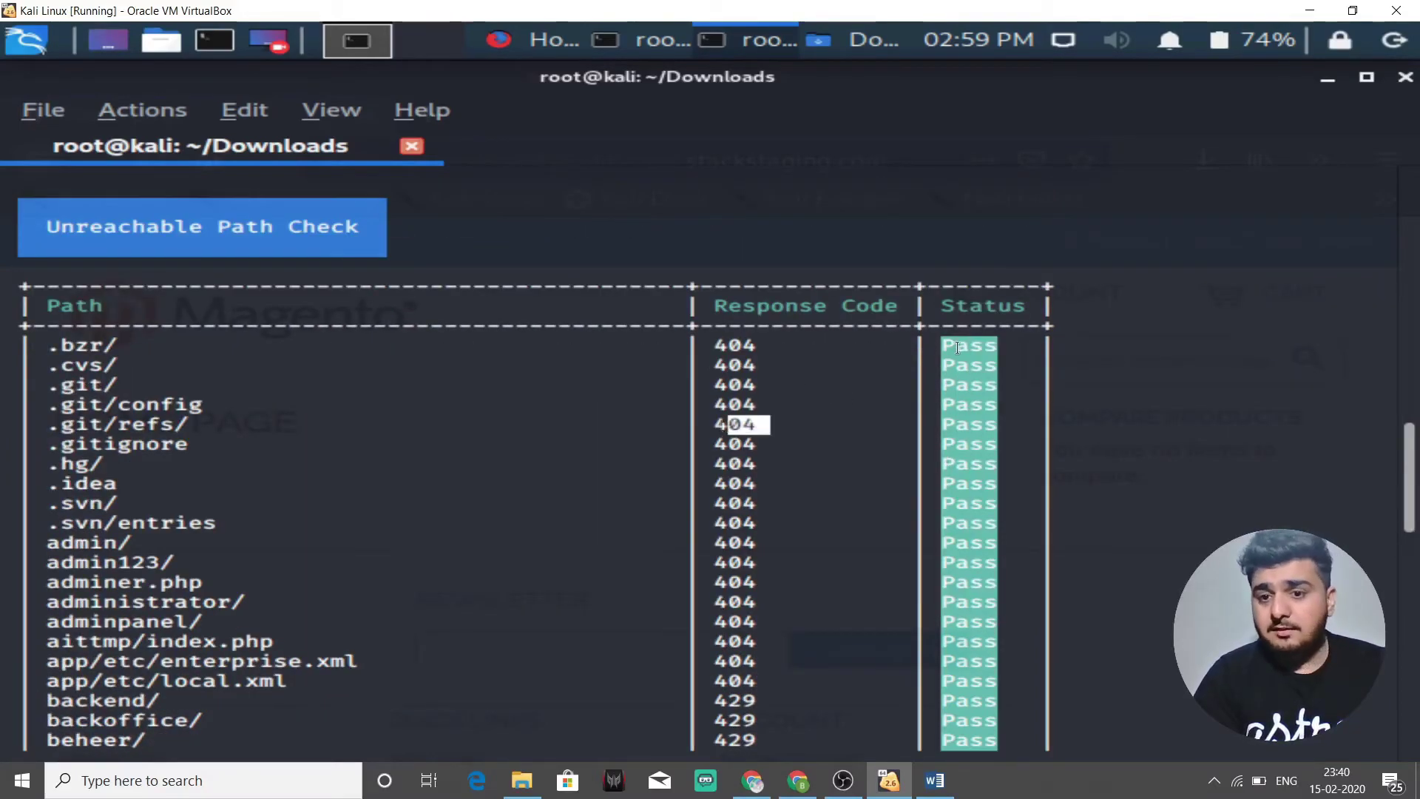
left_click_drag(968, 487, 959, 486)
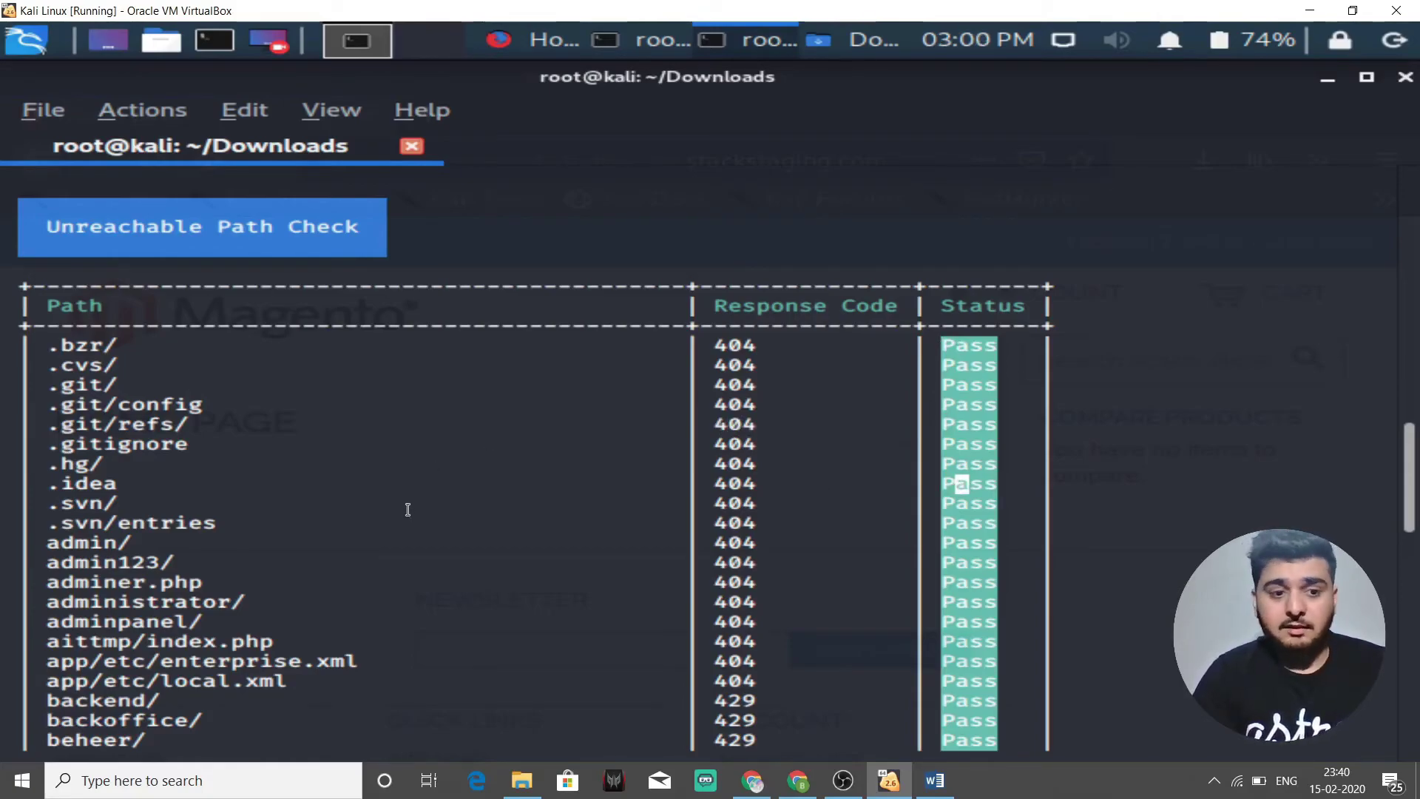
Highlight the app/etc/local.xml path along with its 404 response code and Pass status
scroll(407, 510, "down", 1)
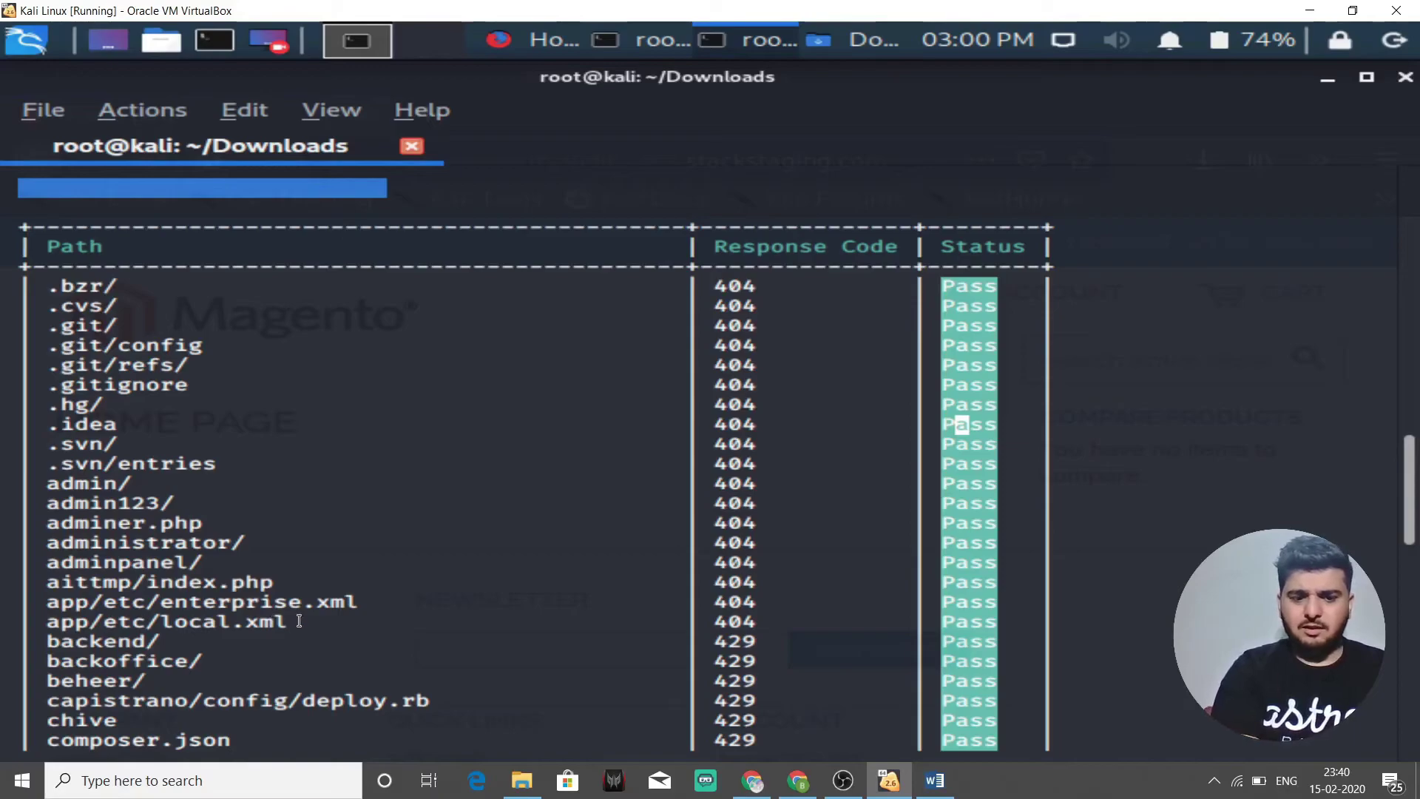
left_click_drag(298, 619, 50, 620)
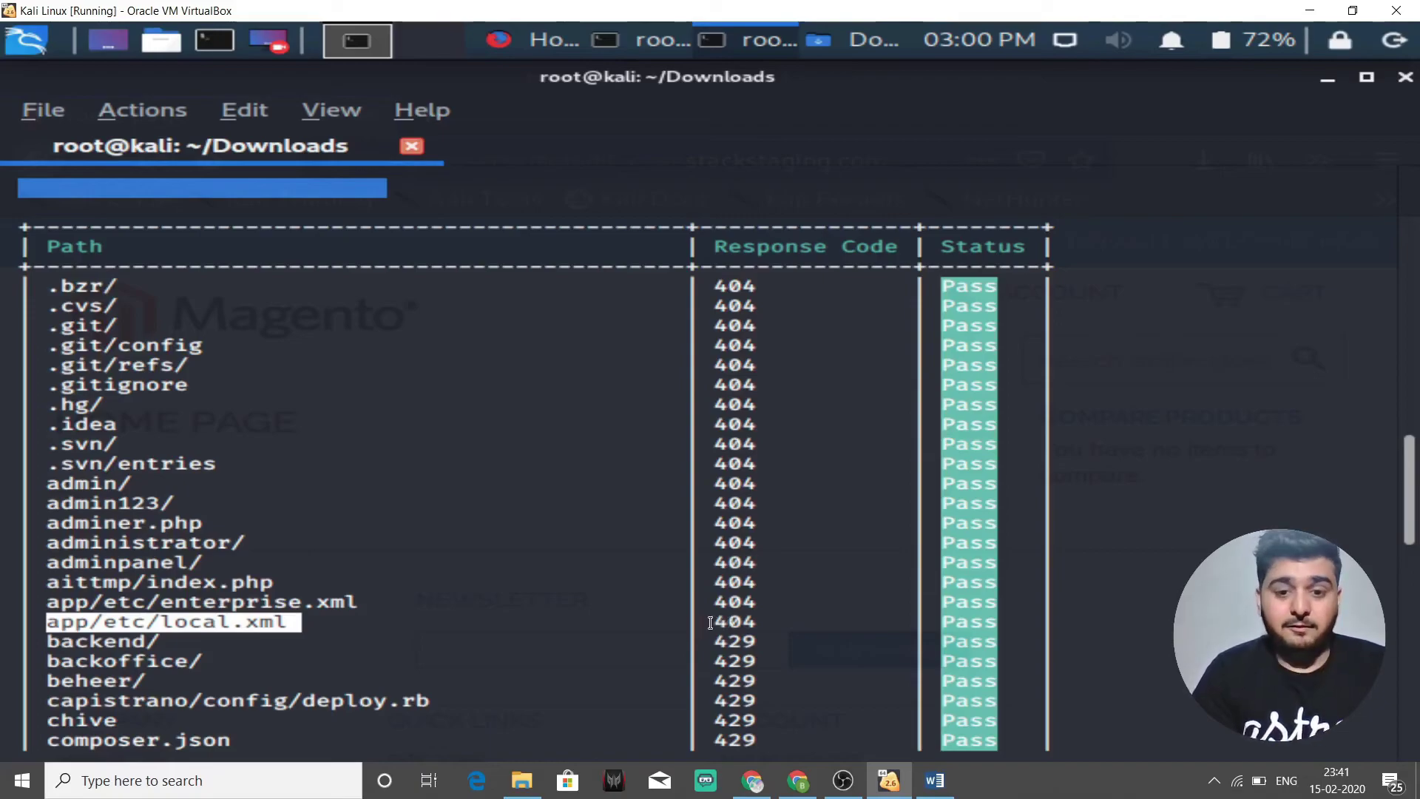
left_click_drag(710, 622, 759, 622)
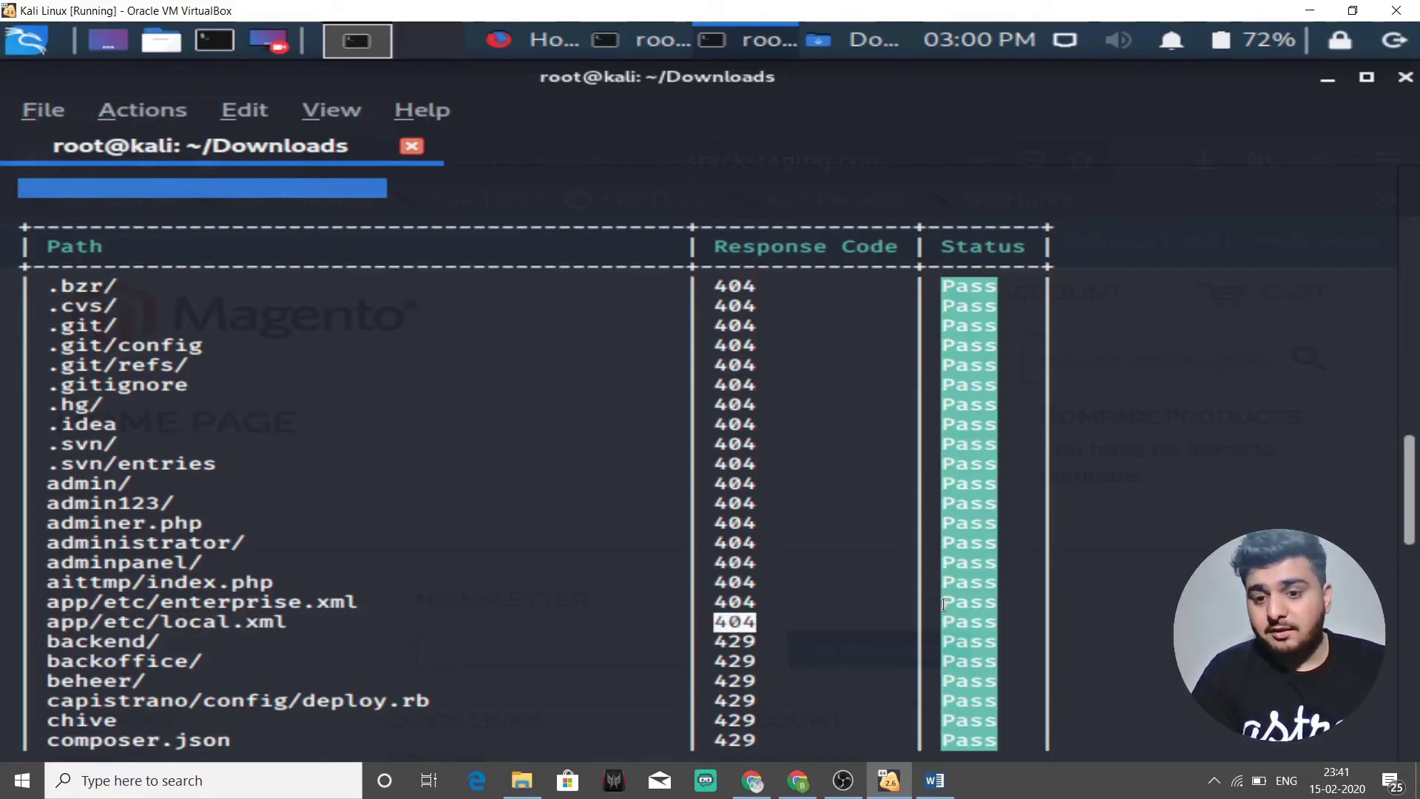
left_click_drag(941, 622, 1017, 621)
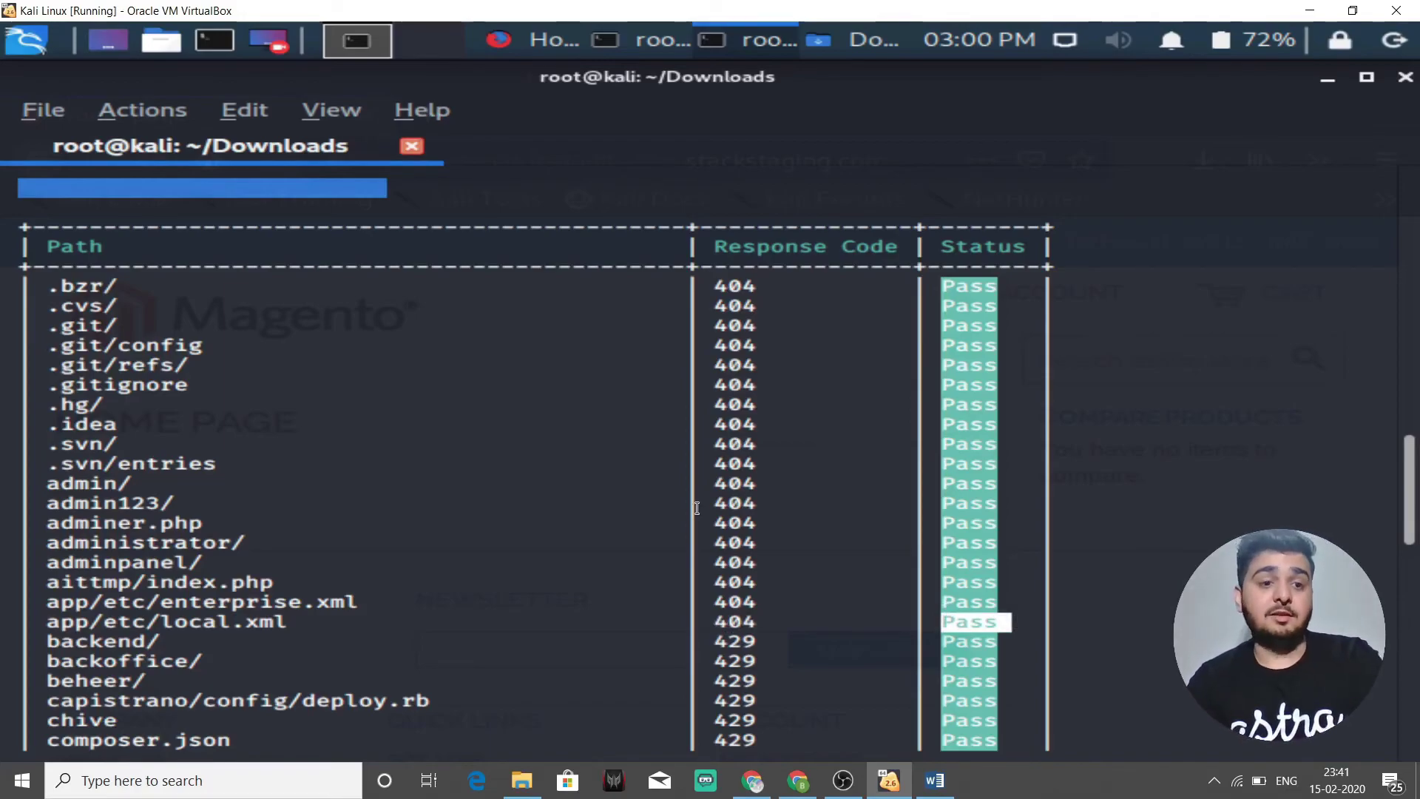
Scroll past the path table, then back up to the Magento Community 1.9.0.0, 1.9.0.1 version details
scroll(697, 508, "down", 6)
scroll(696, 508, "down", 11)
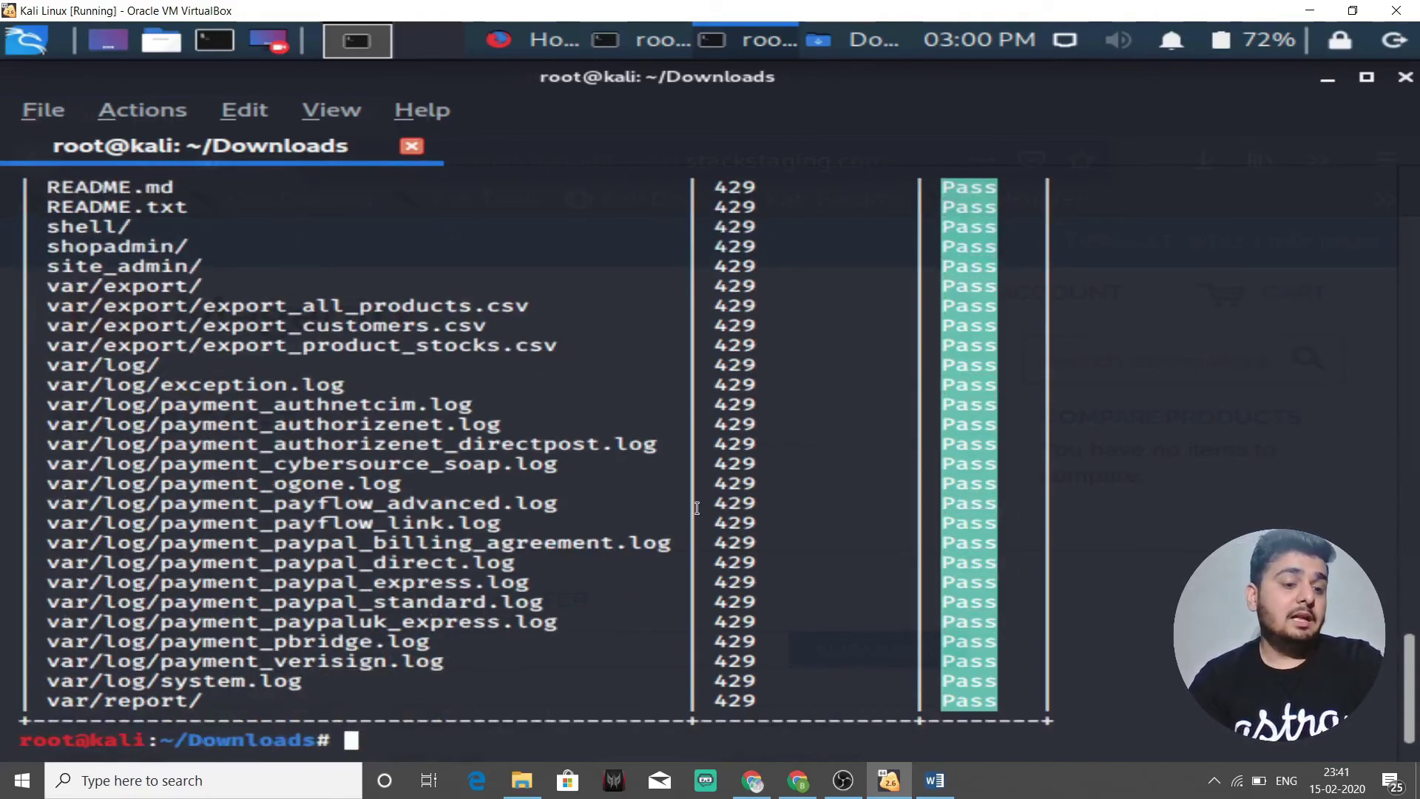
scroll(697, 508, "up", 20)
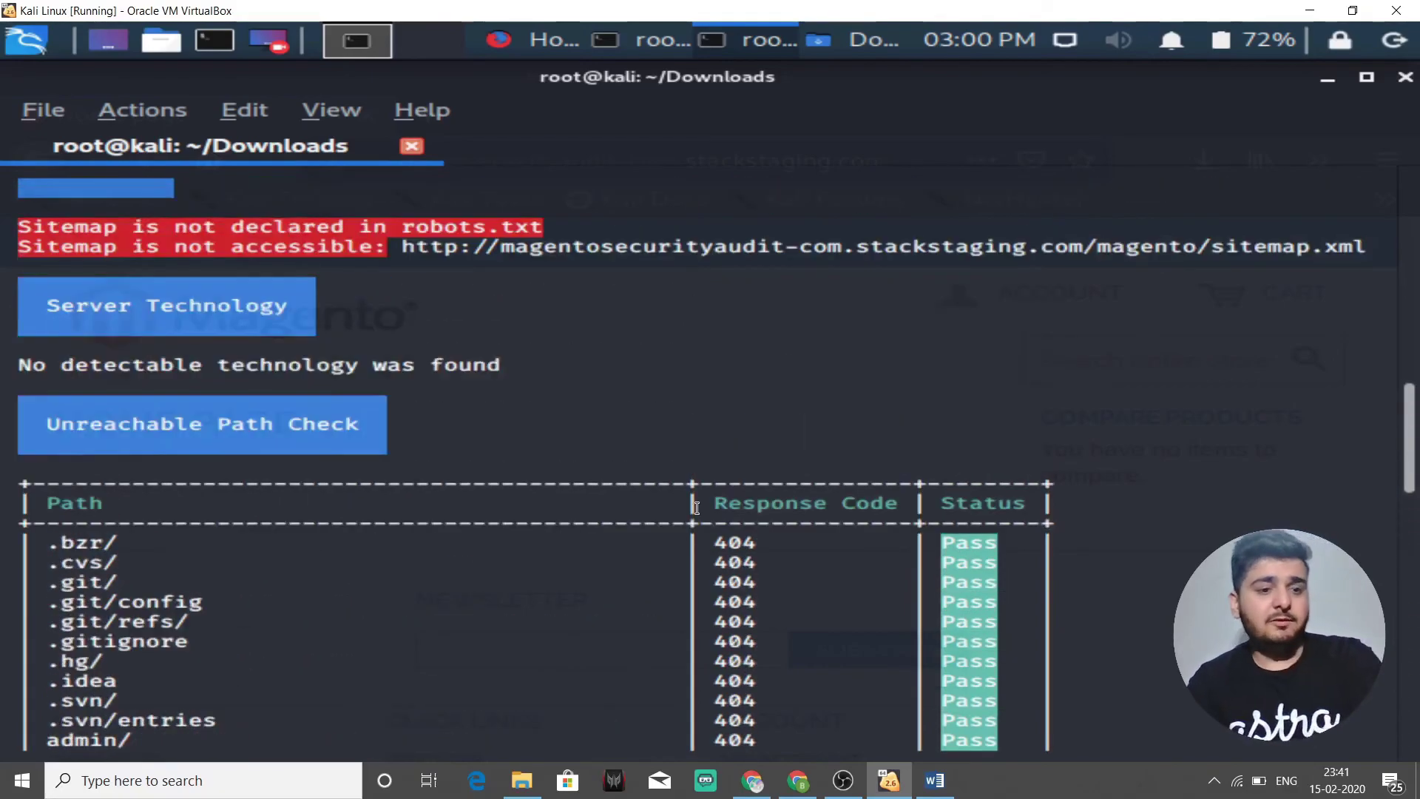
scroll(697, 508, "up", 7)
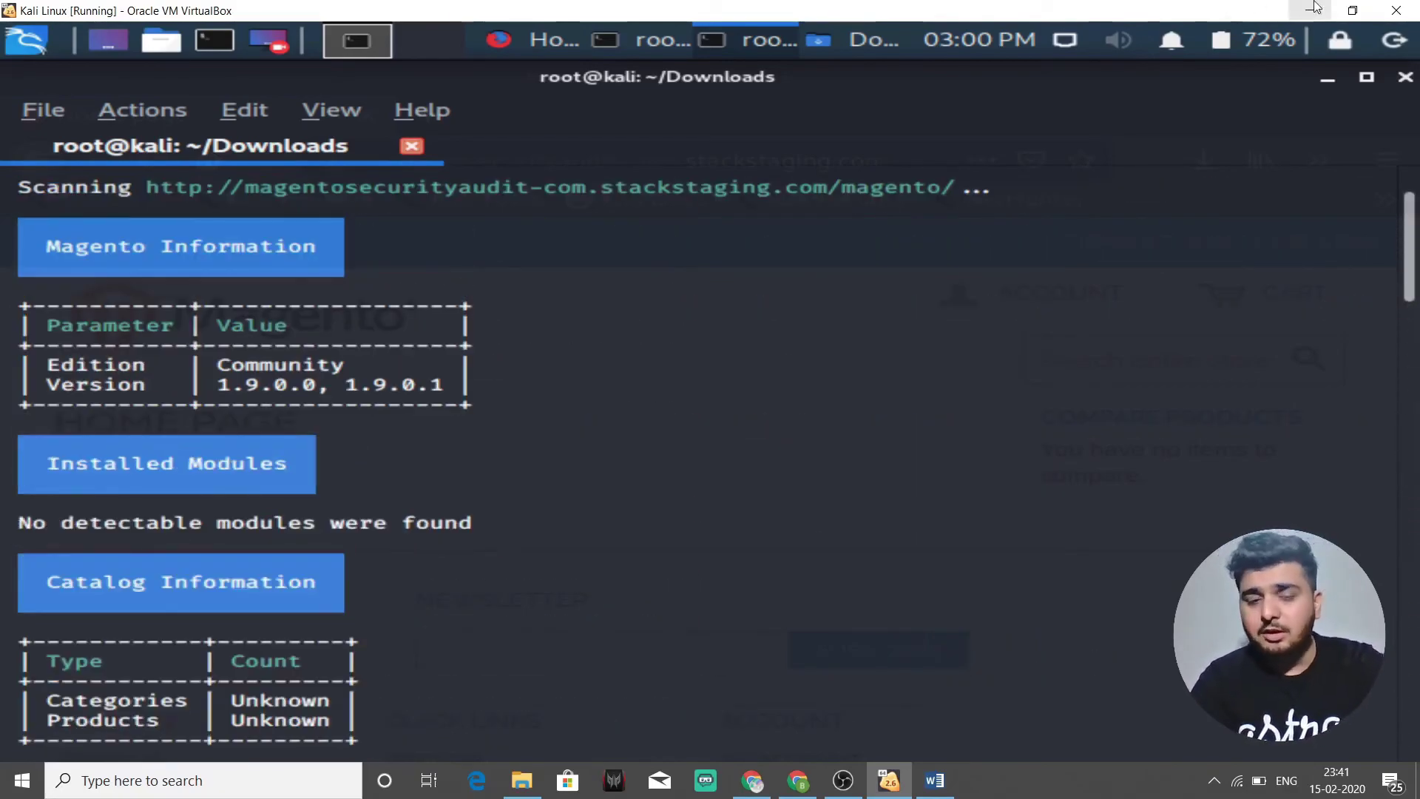